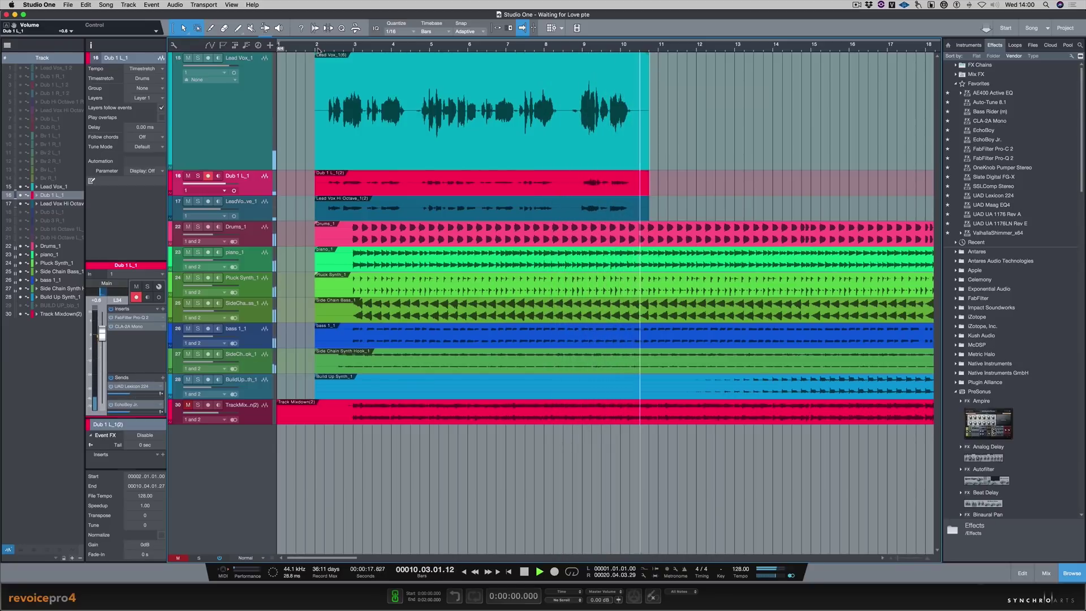
# Stop the Waiting for Love song playing in Studio One.
pyautogui.press('space')
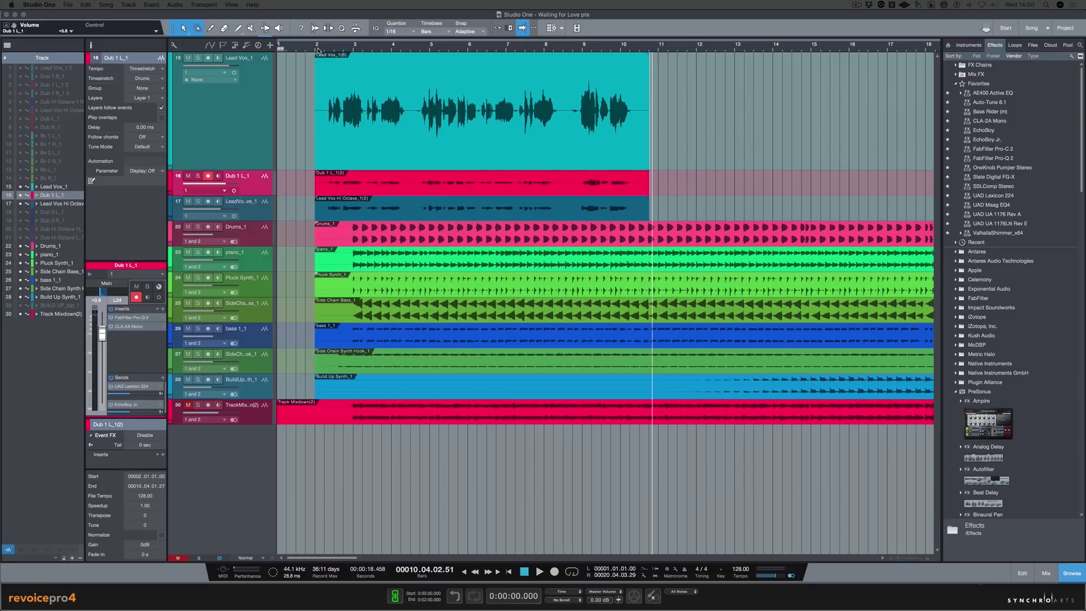
# Add Revoice Pro Link as Event FX on the Lead Vox event, link it to Audio 1, and show Revoice Pro.
pyautogui.scroll(-15, 980, 395)
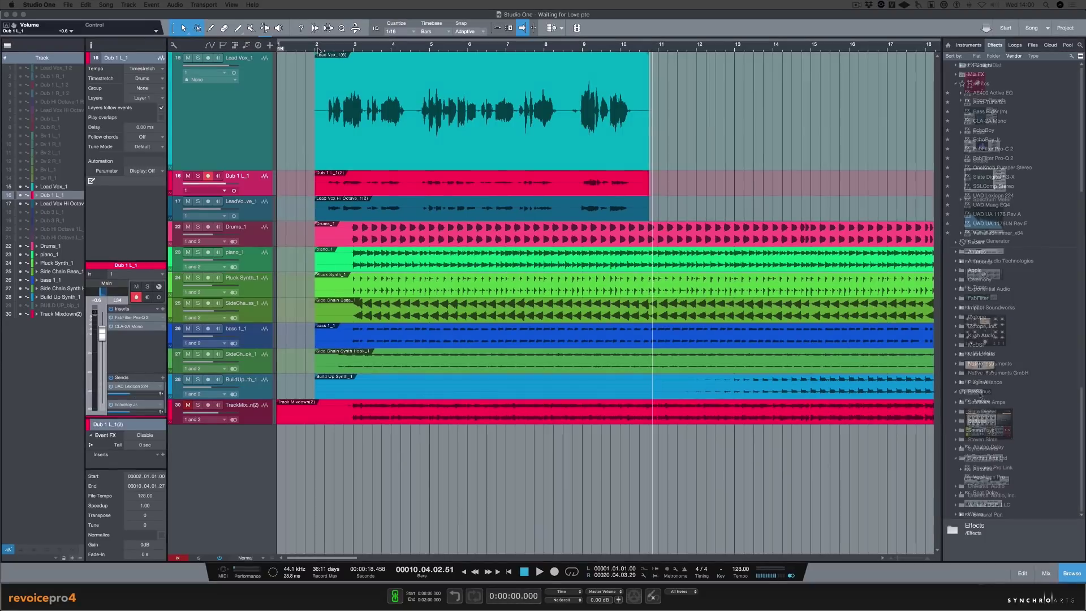
pyautogui.click(987, 469)
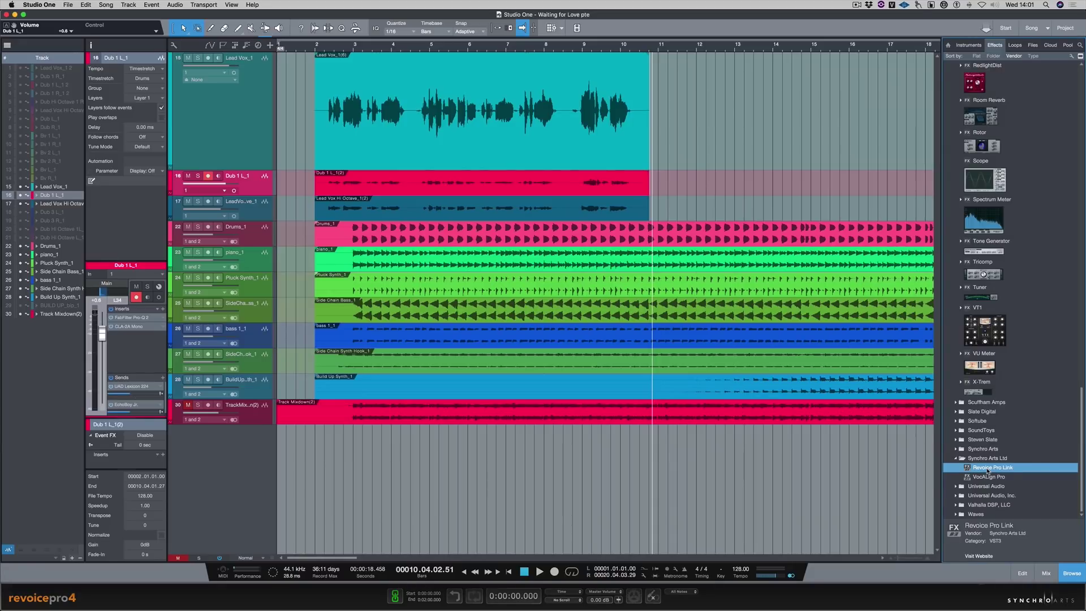
pyautogui.moveTo(987, 469); pyautogui.dragTo(453, 134)
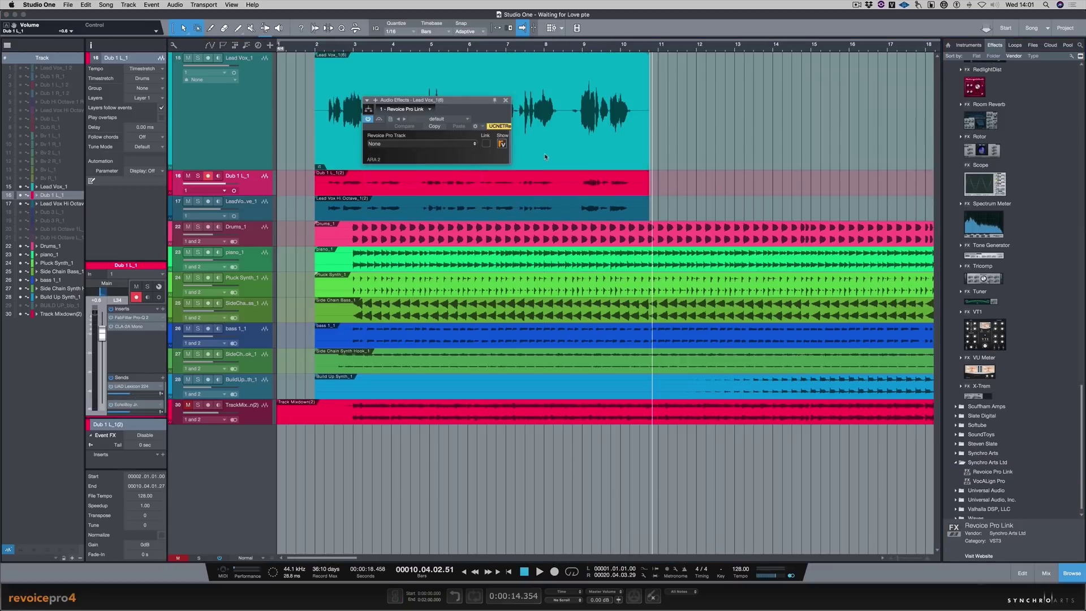
pyautogui.click(474, 144)
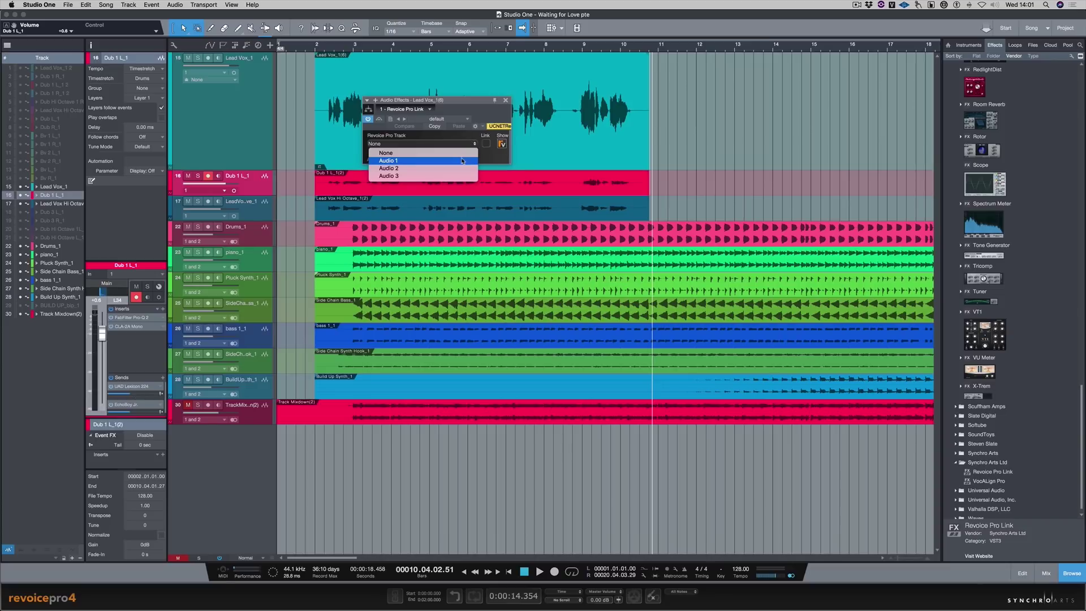
pyautogui.click(463, 161)
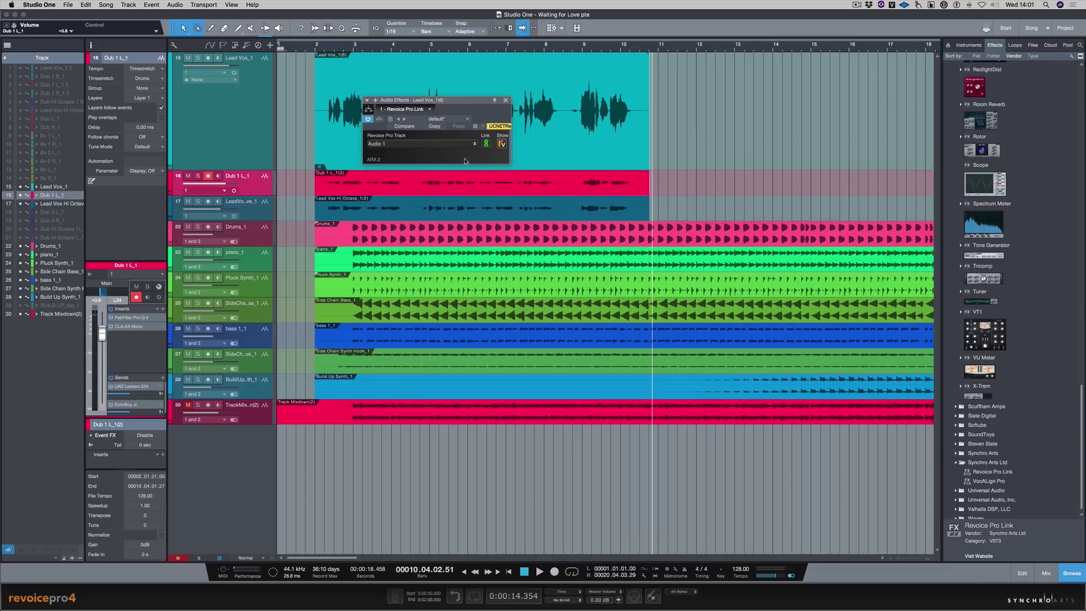
pyautogui.click(874, 603)
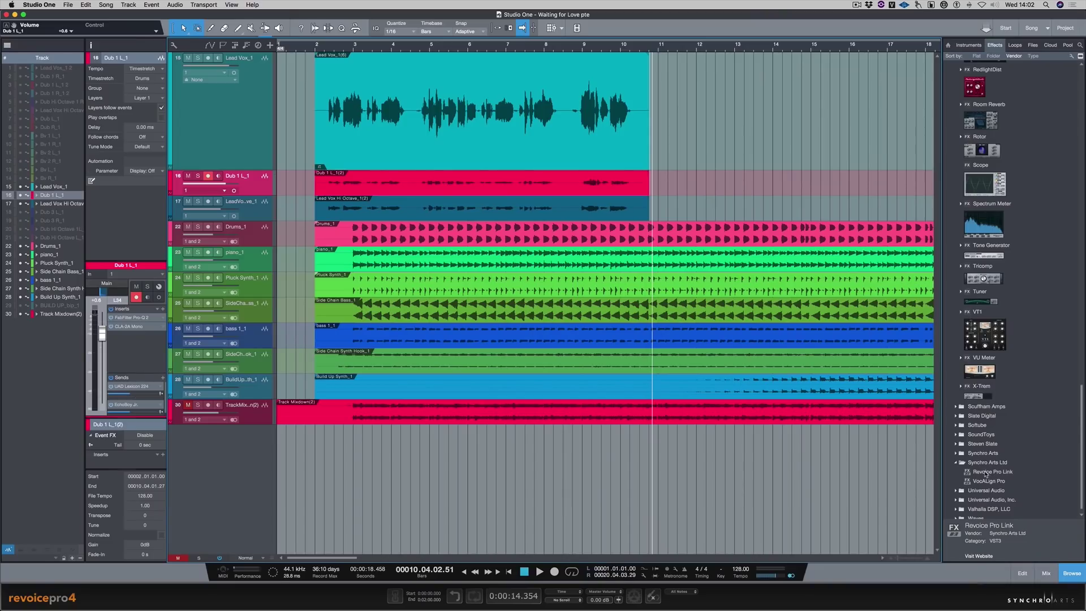
# Link the Dub 1 L_1 event to Audio 2 and the Lead Vox Hi Octave event to Audio 3.
pyautogui.moveTo(986, 473); pyautogui.dragTo(401, 185)
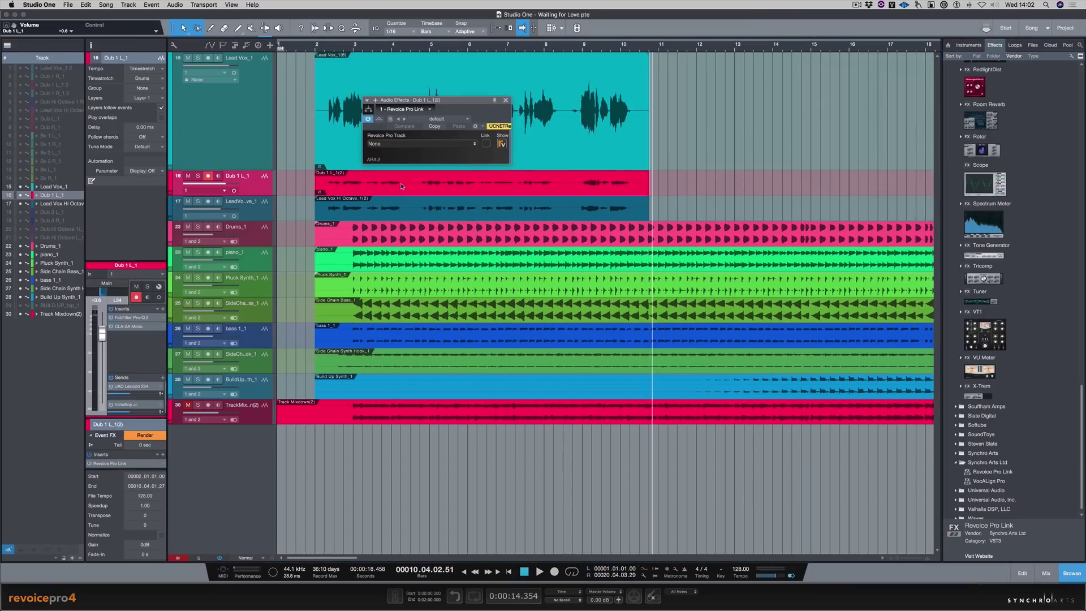
pyautogui.click(459, 144)
pyautogui.click(433, 168)
pyautogui.click(804, 599)
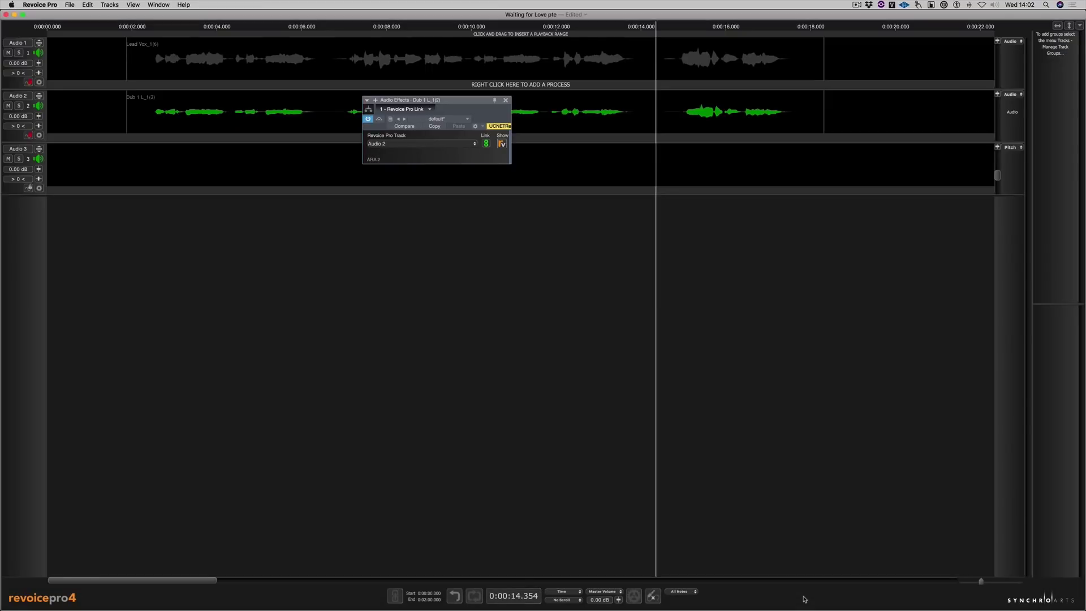
pyautogui.press('super+Tab')
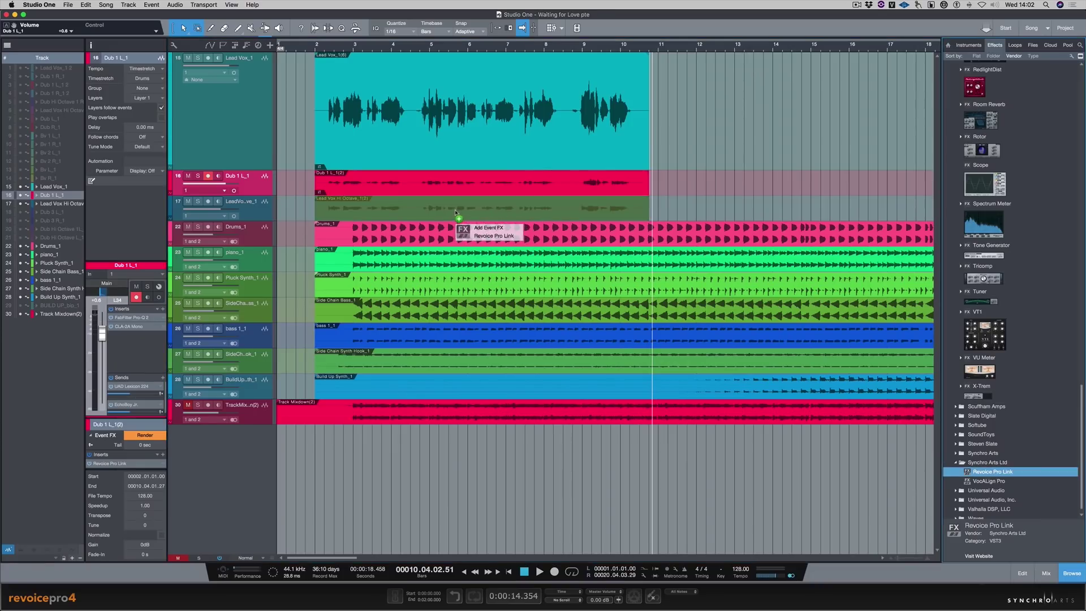
pyautogui.click(466, 144)
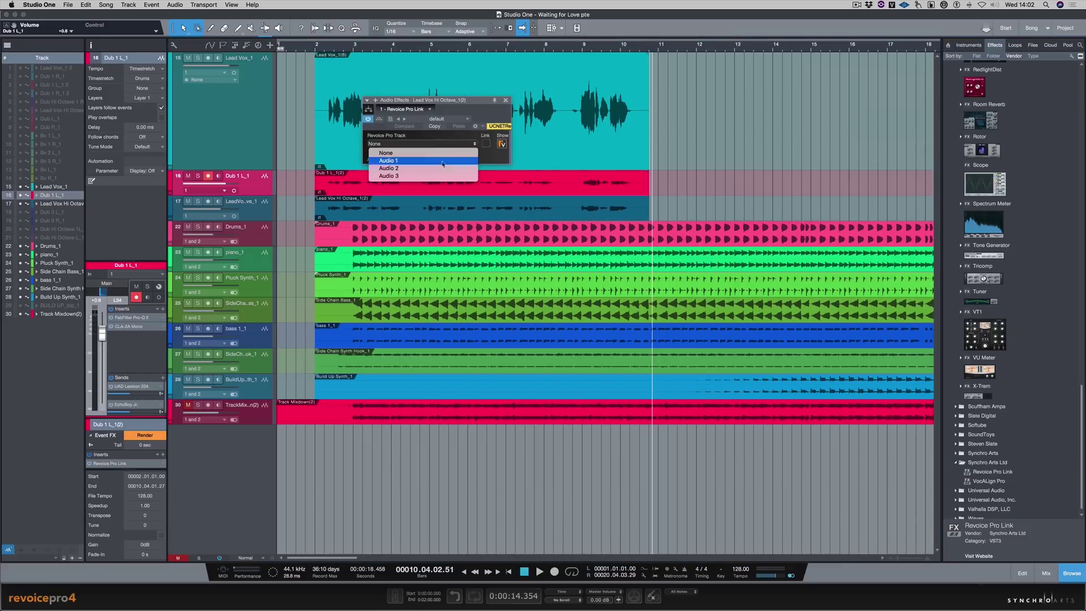
pyautogui.click(437, 176)
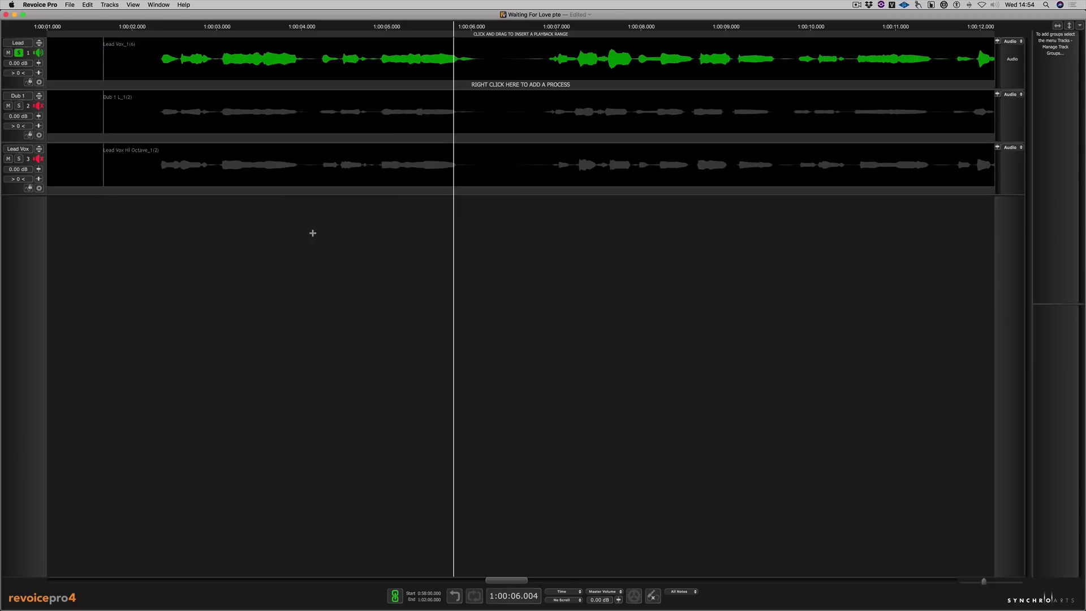
# Make the Lead vocal a Warp region and try moving one note up about two semitones.
pyautogui.rightClick(302, 165)
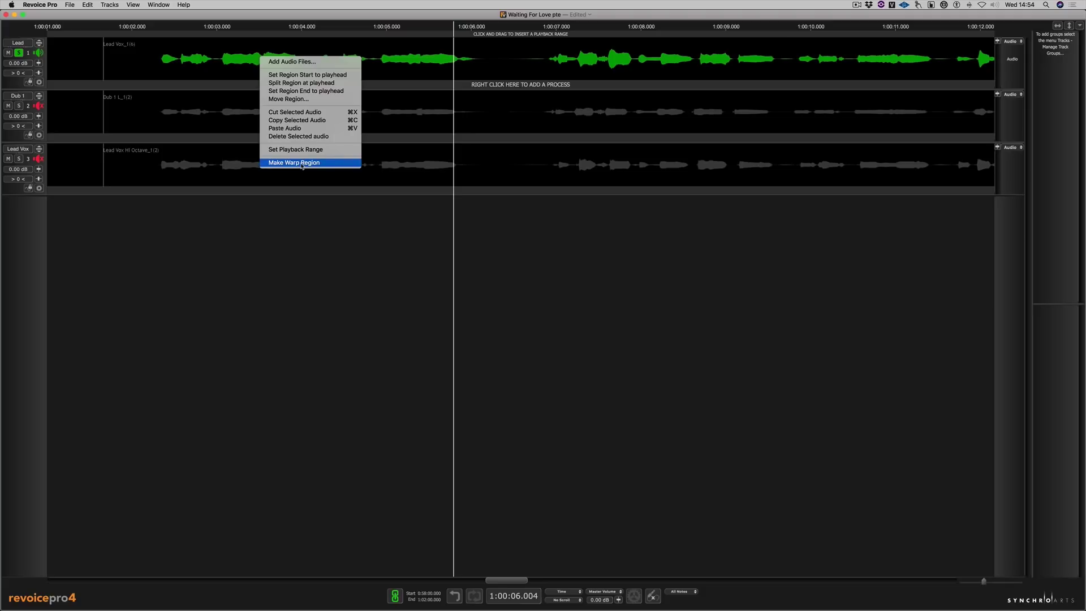
pyautogui.click(302, 163)
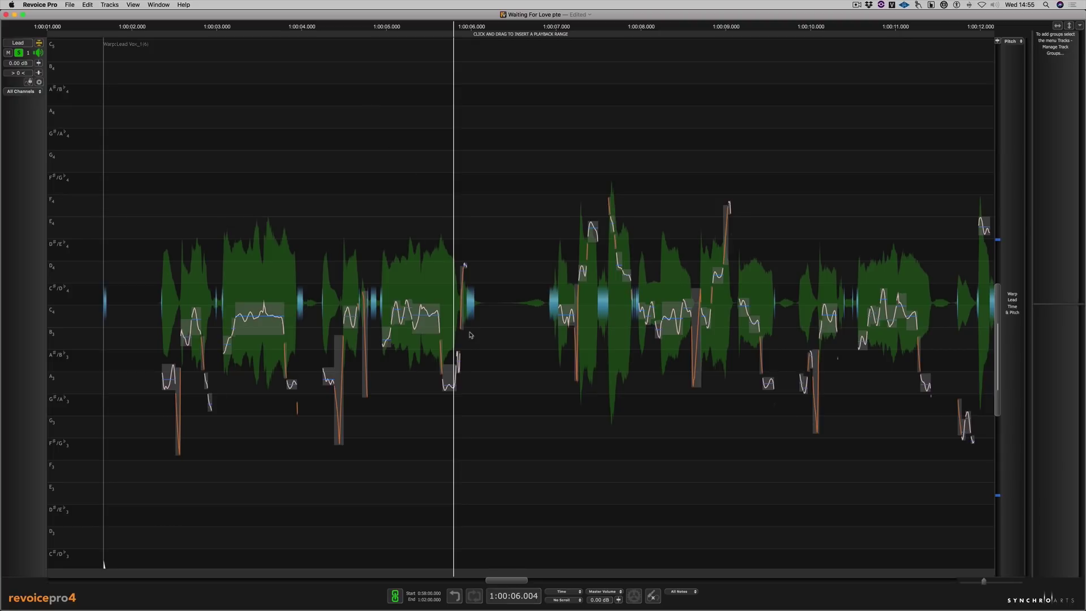
pyautogui.moveTo(429, 321); pyautogui.dragTo(428, 317)
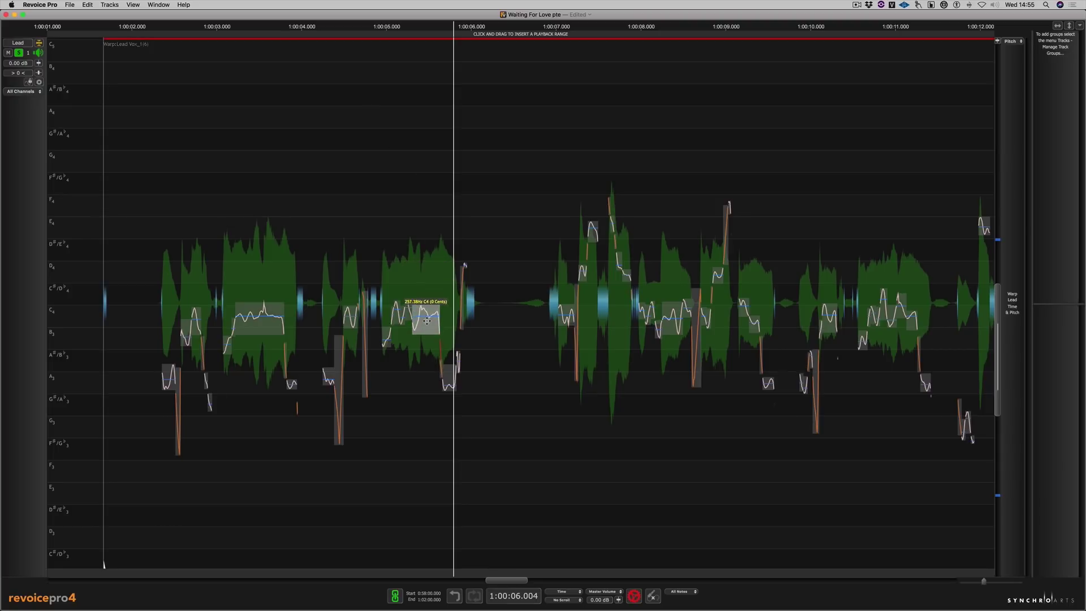
pyautogui.doubleClick(429, 318)
# Apply about 17% pitch correction to a group of Lead notes, then select the low A3 note.
pyautogui.click(500, 277)
pyautogui.moveTo(498, 262); pyautogui.dragTo(380, 380)
pyautogui.moveTo(526, 558); pyautogui.dragTo(561, 558)
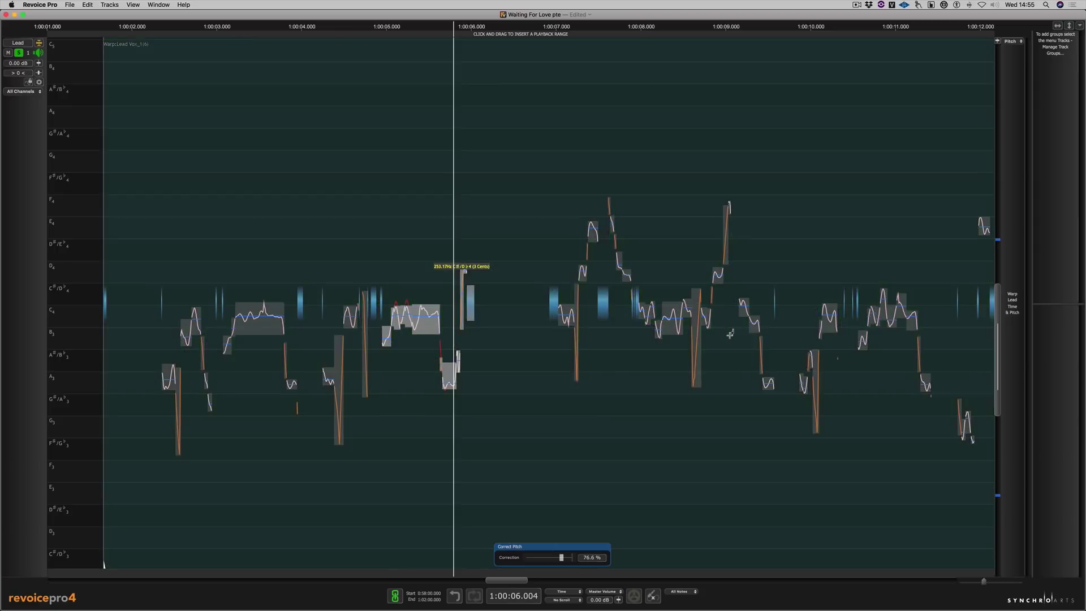
pyautogui.click(769, 383)
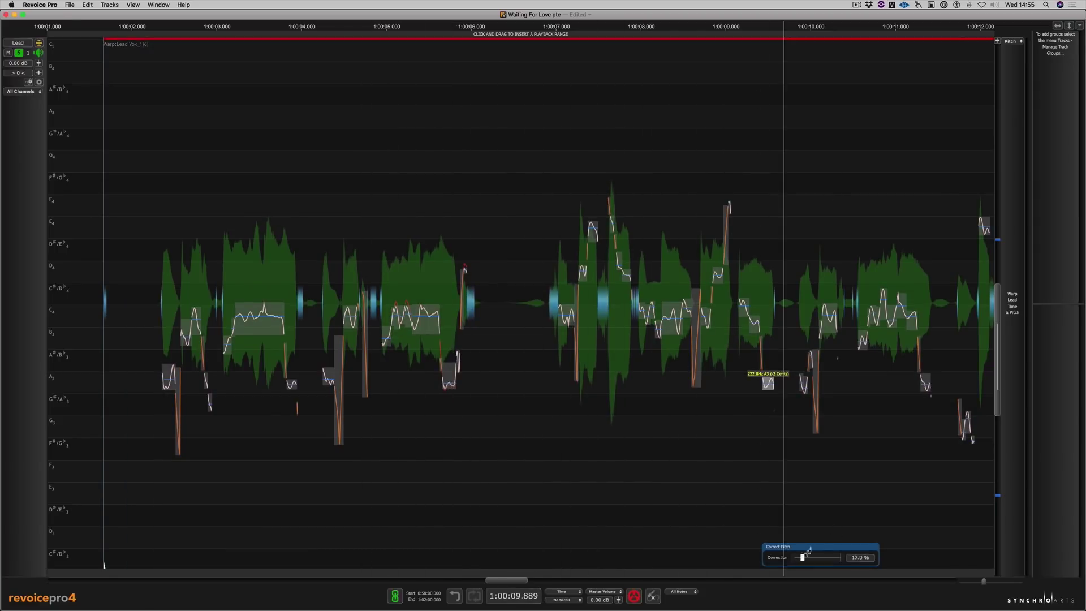
pyautogui.scroll(-2, 832, 183)
pyautogui.scroll(-2, 833, 182)
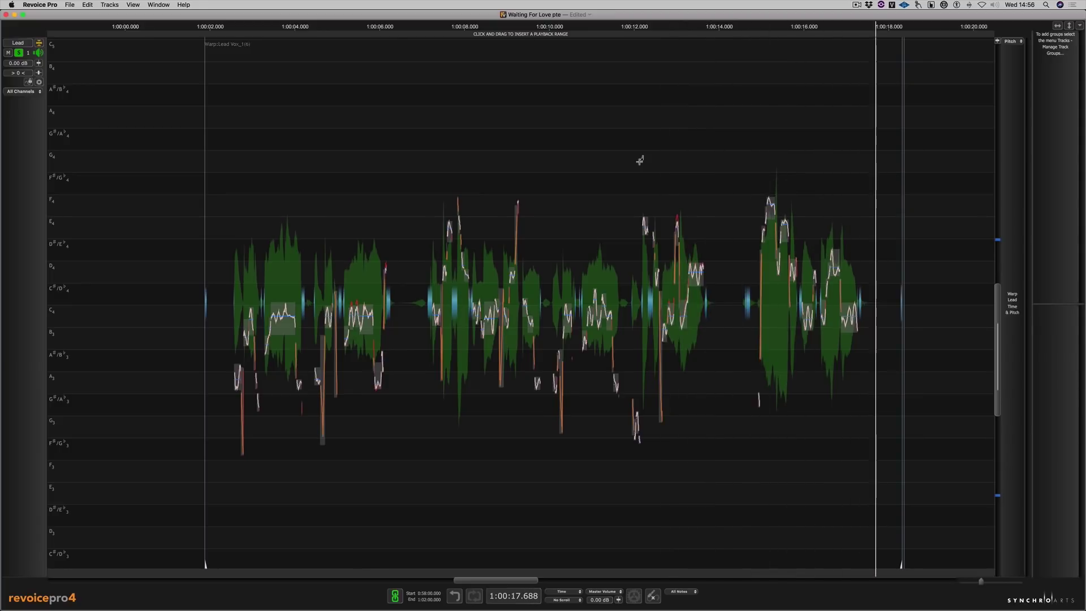
# Show Warp levels in dB and lower a loud Lead segment to about -36 dB.
pyautogui.press('l')
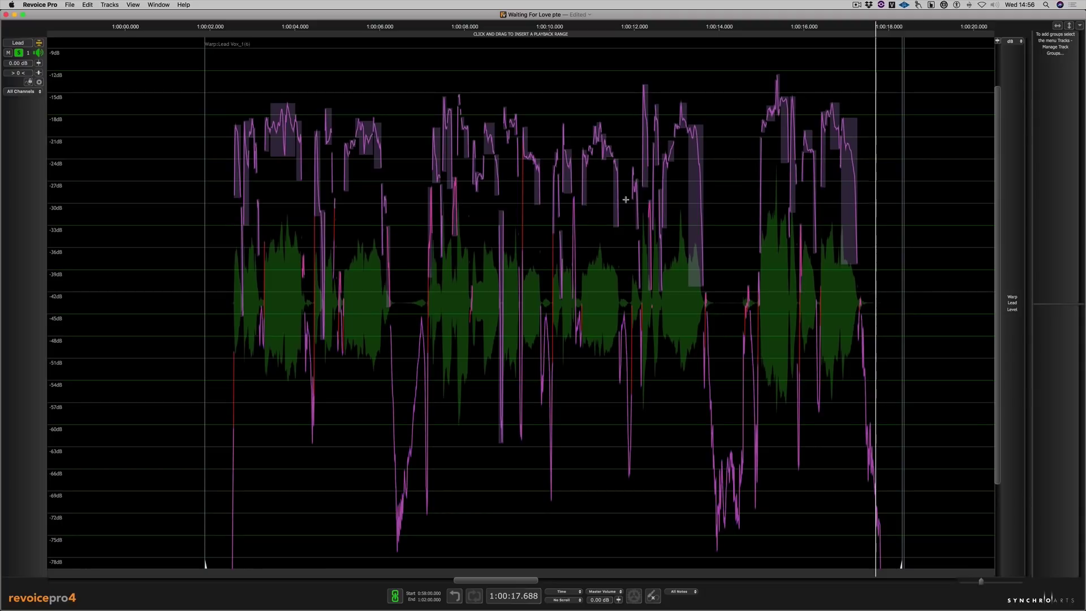
pyautogui.press('space')
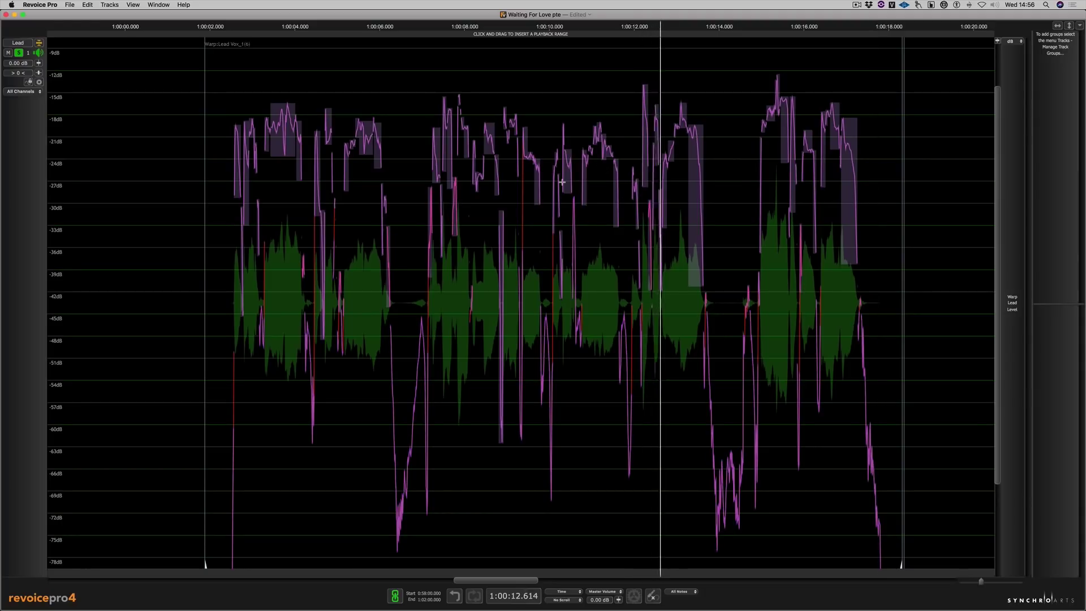
pyautogui.press('space')
pyautogui.click(649, 220)
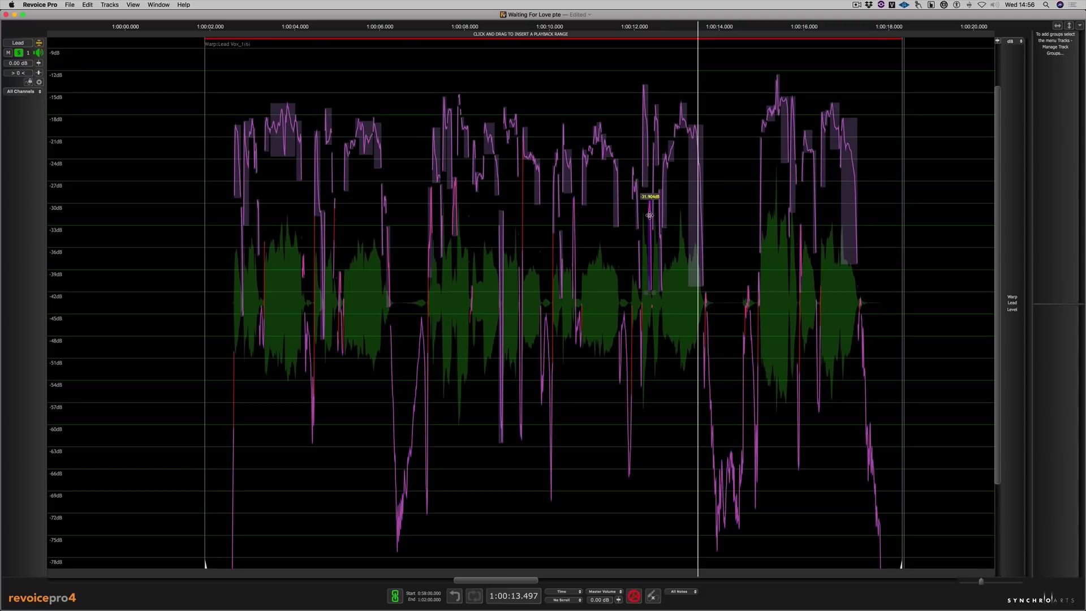
pyautogui.moveTo(650, 221); pyautogui.dragTo(647, 248)
# Lower two more loud segments to about -38.7 dB and -45.9 dB, then audition.
pyautogui.click(217, 88)
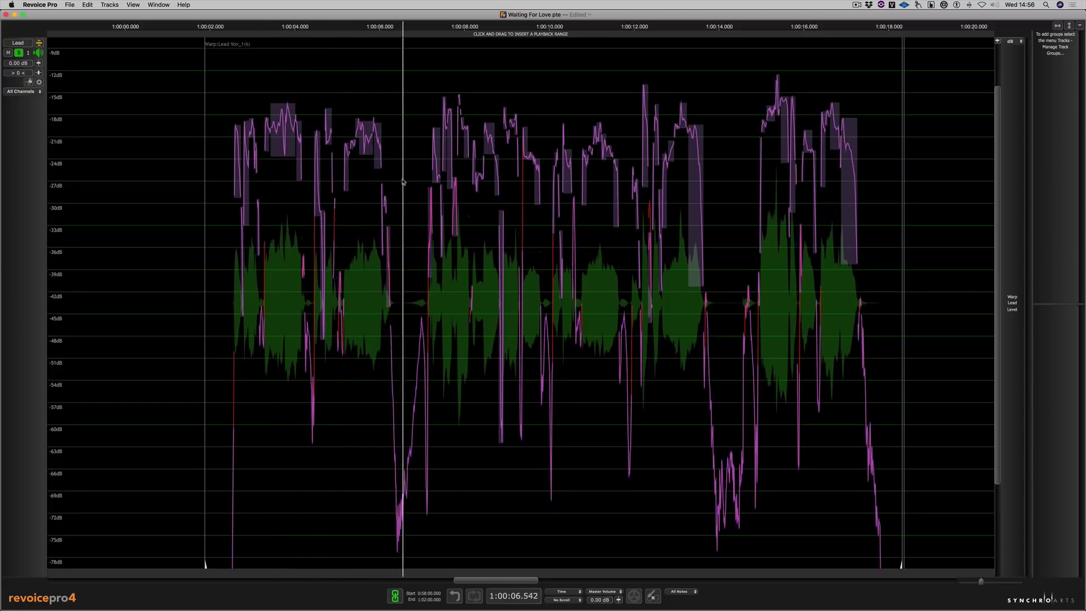
pyautogui.press('space')
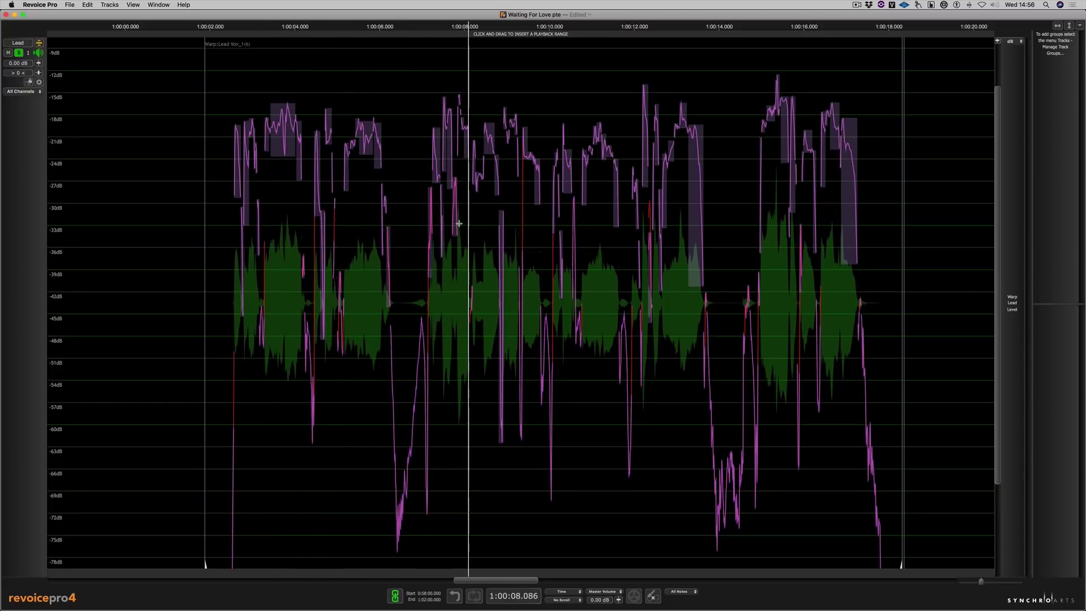
pyautogui.moveTo(455, 217); pyautogui.dragTo(454, 250)
pyautogui.scroll(2, 453, 251)
pyautogui.click(392, 216)
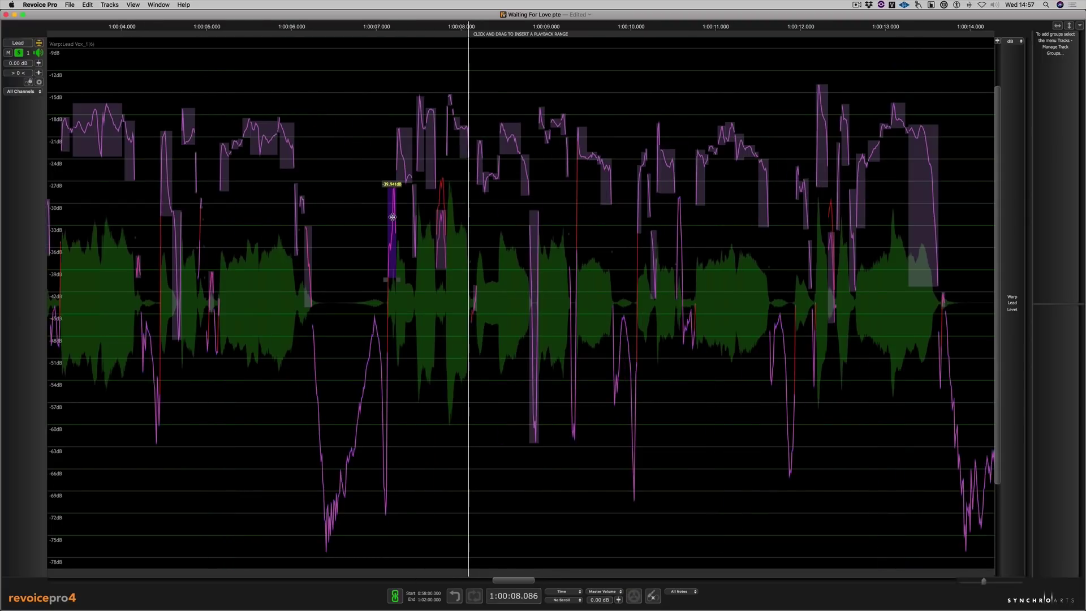
pyautogui.moveTo(392, 216); pyautogui.dragTo(392, 260)
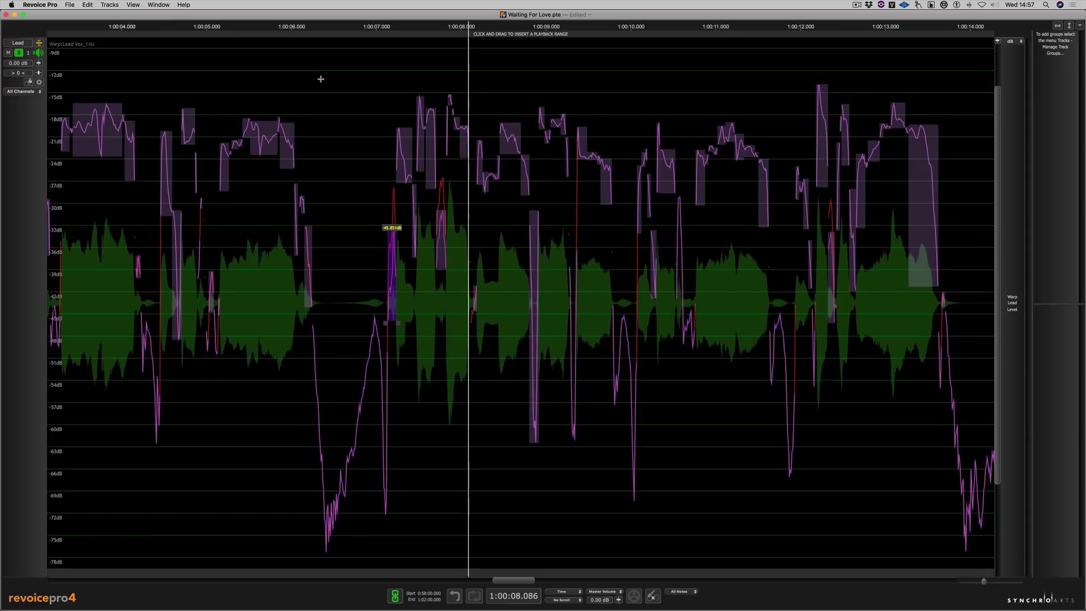
pyautogui.click(321, 78)
pyautogui.press('space')
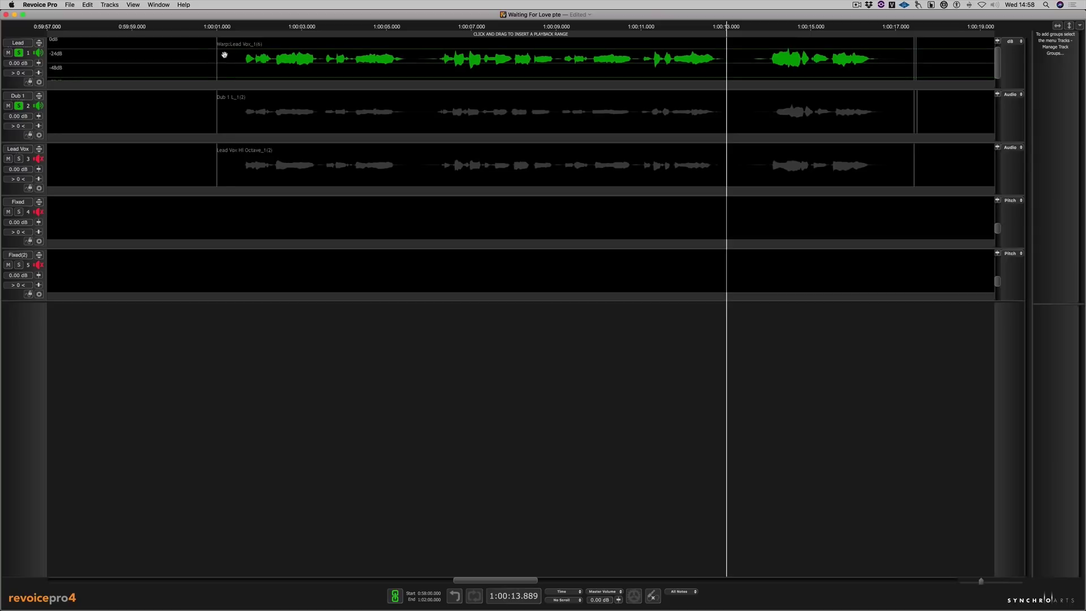
pyautogui.click(225, 55)
pyautogui.press('space')
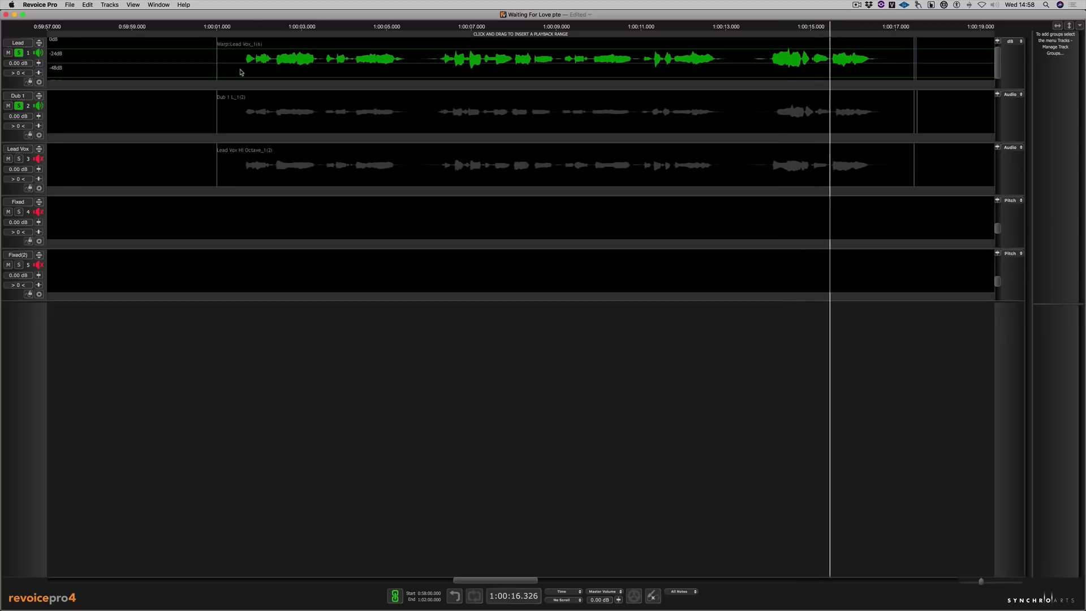
# Create an APT process from selected audio: guide Lead Vox_1(4), dub Dub 1 L_1(2), output Fixed, preset Vocal - Slightly loose Time and Pitch.
pyautogui.rightClick(423, 88)
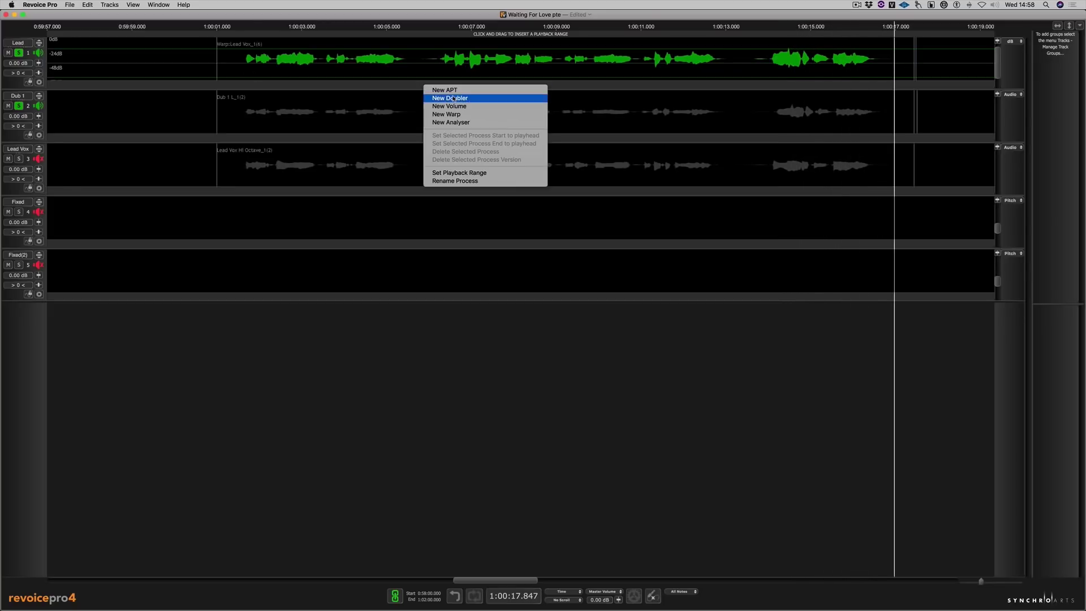
pyautogui.click(444, 90)
pyautogui.click(931, 94)
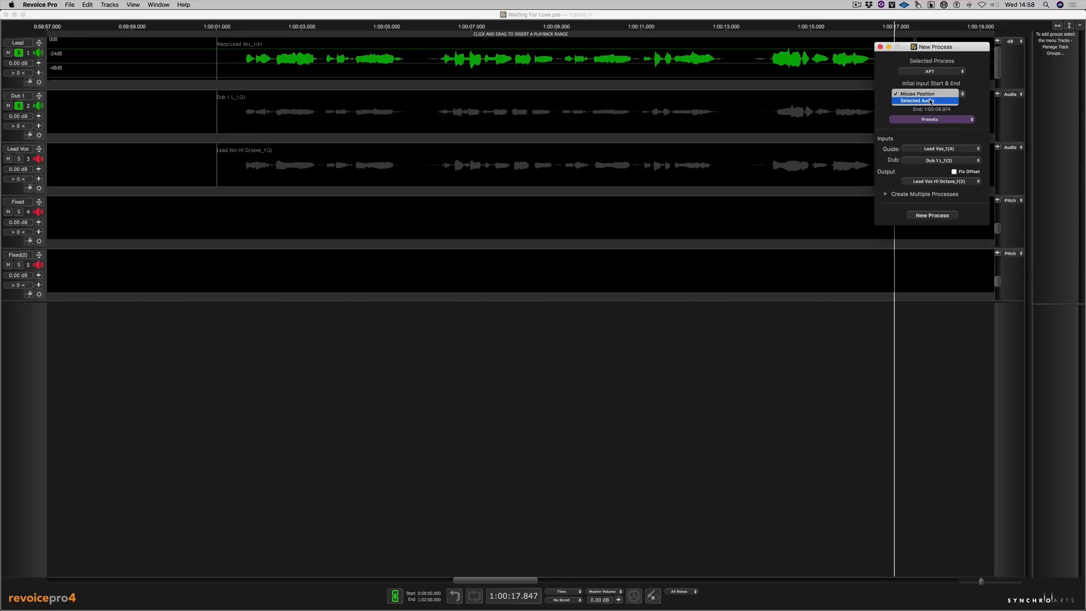
pyautogui.click(929, 100)
pyautogui.click(943, 149)
pyautogui.click(940, 149)
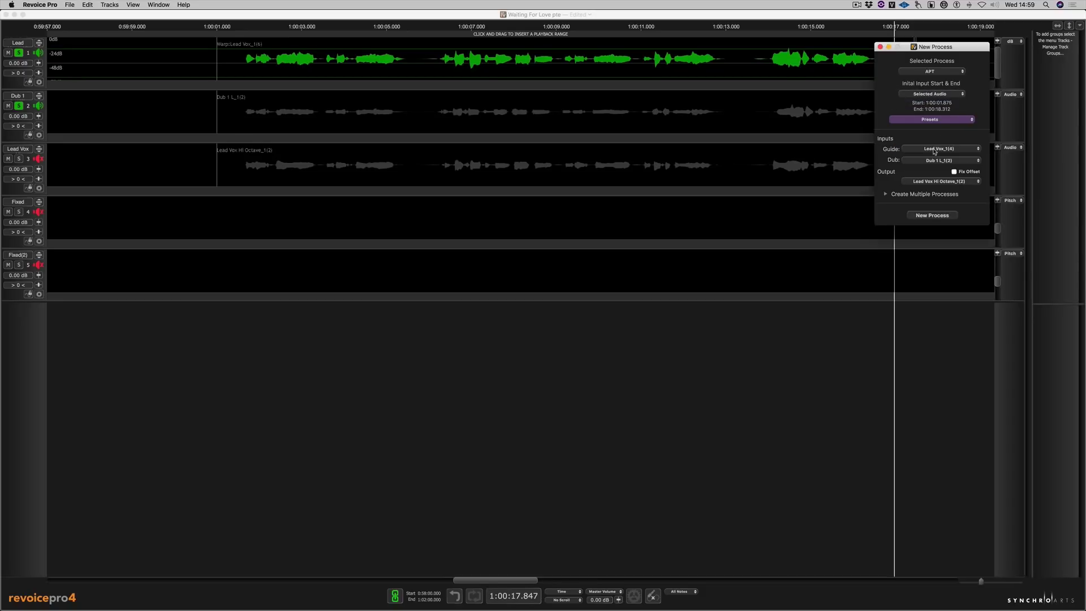
pyautogui.click(932, 161)
pyautogui.click(912, 162)
pyautogui.click(926, 181)
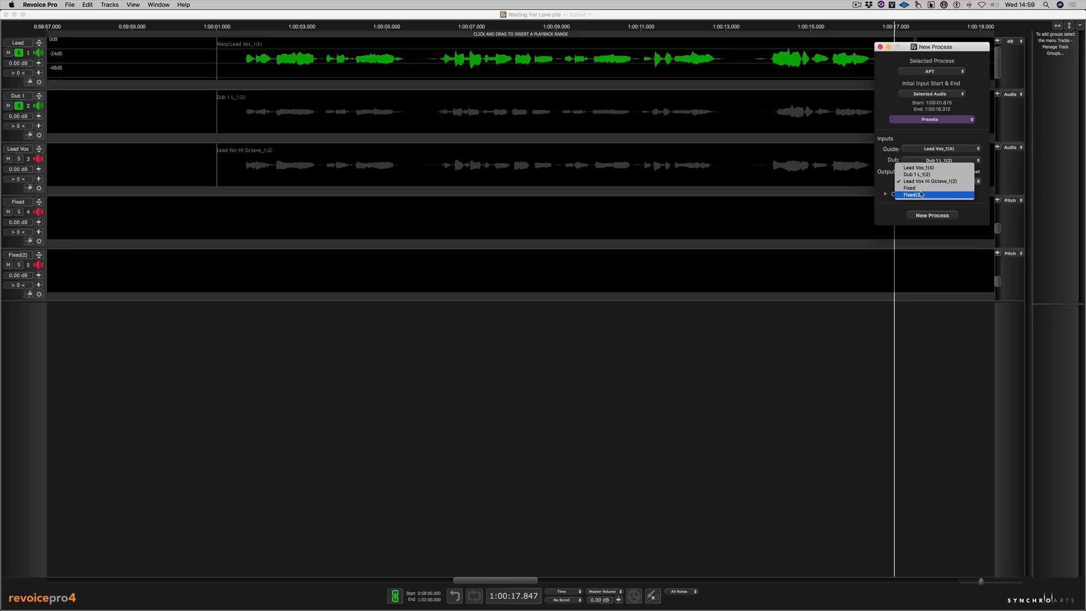
pyautogui.click(920, 189)
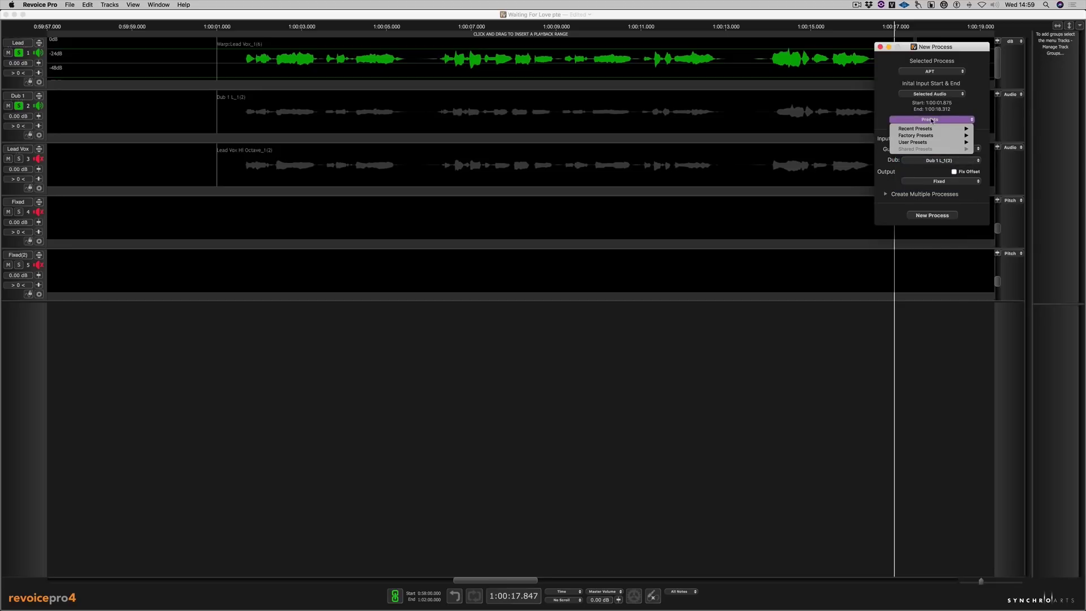
pyautogui.moveTo(939, 136)
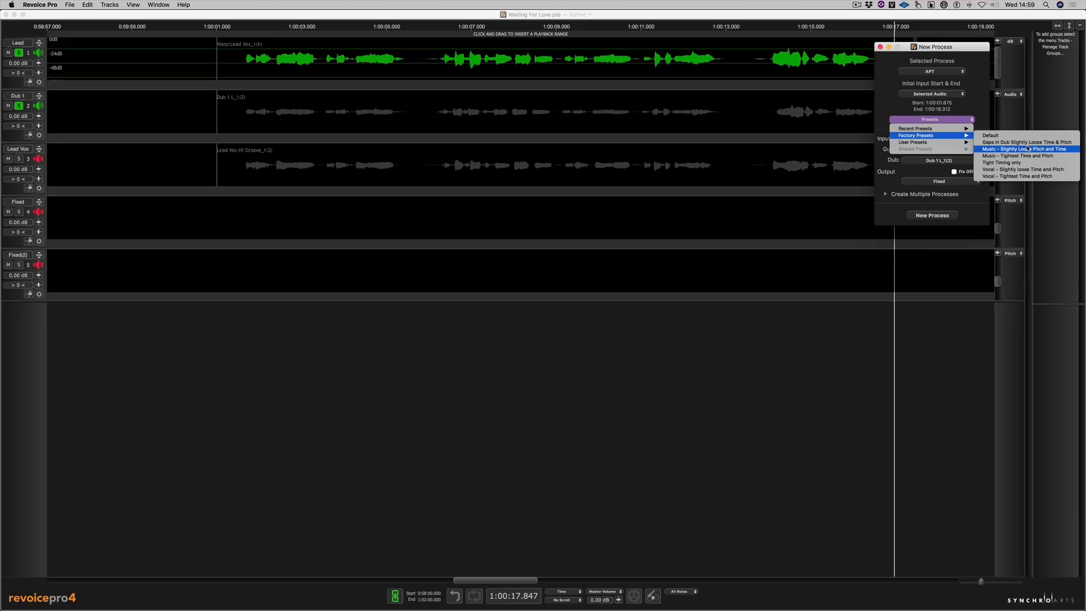
pyautogui.click(1021, 170)
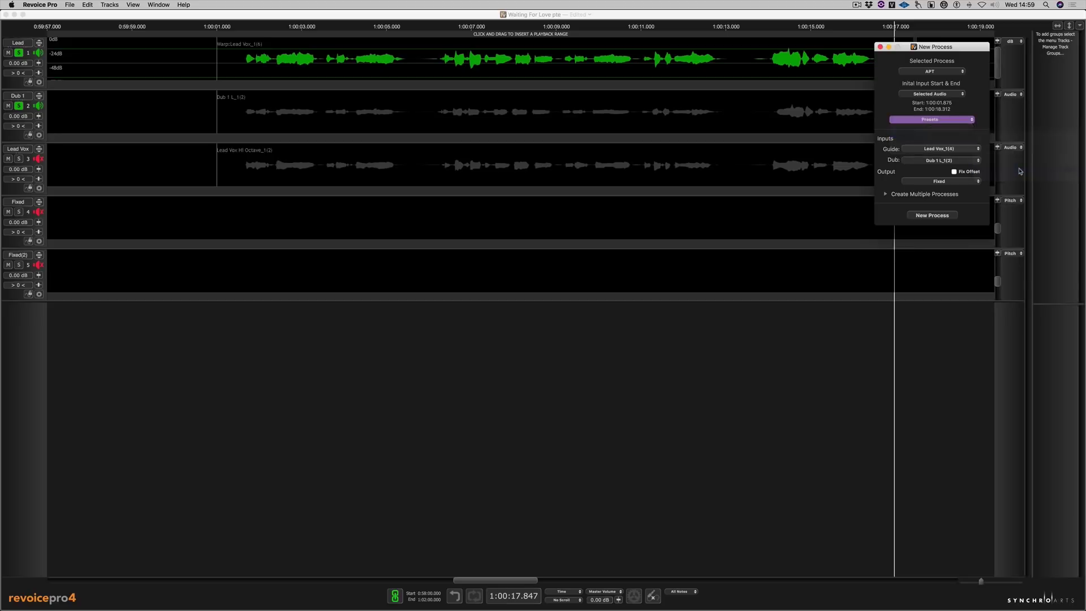
pyautogui.click(932, 216)
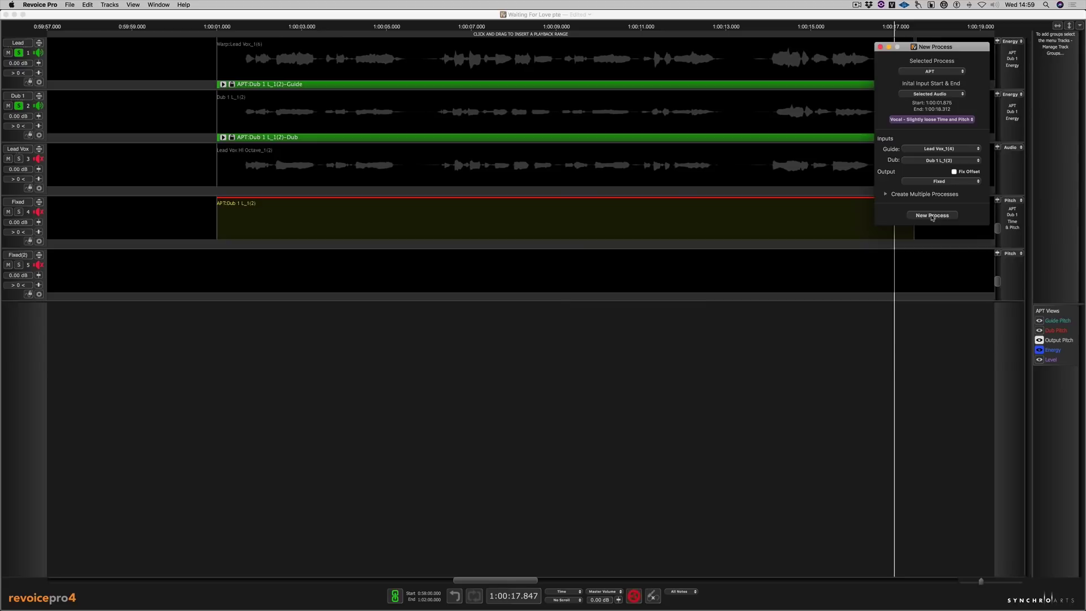
# Play the aligned dub from near 1:00:01.
pyautogui.click(211, 51)
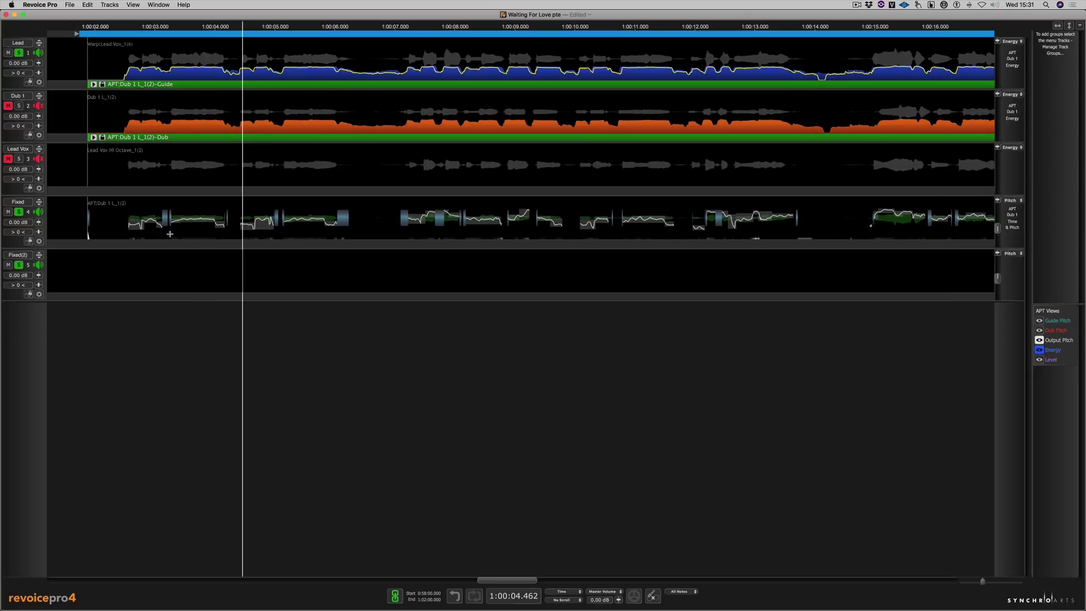
# Expand the Fixed track, switch the Dub 1 APT process to Music mode, and play it back.
pyautogui.click(37, 201)
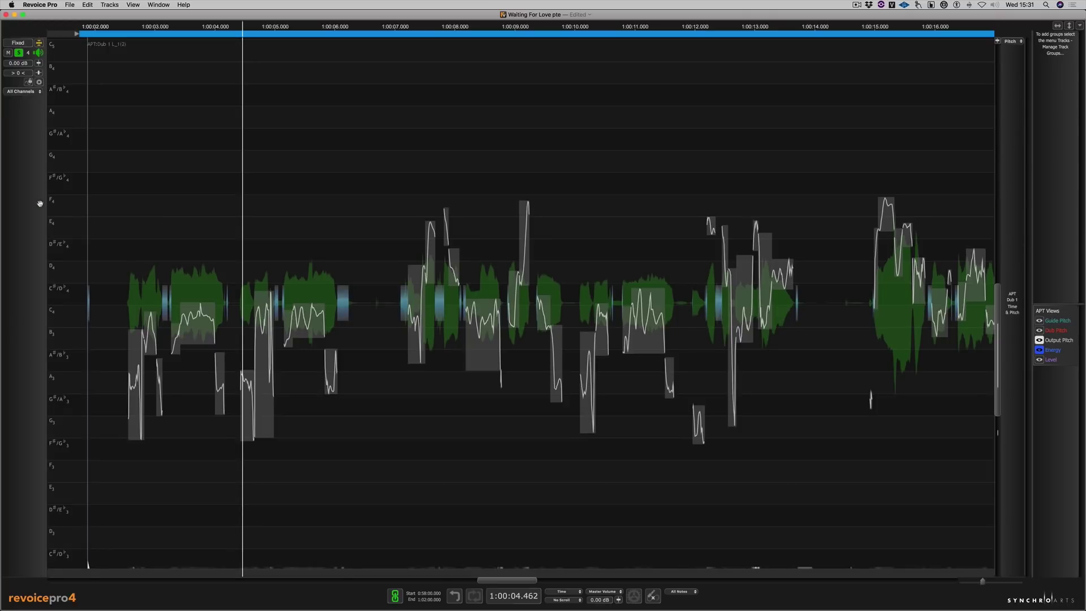
pyautogui.doubleClick(159, 216)
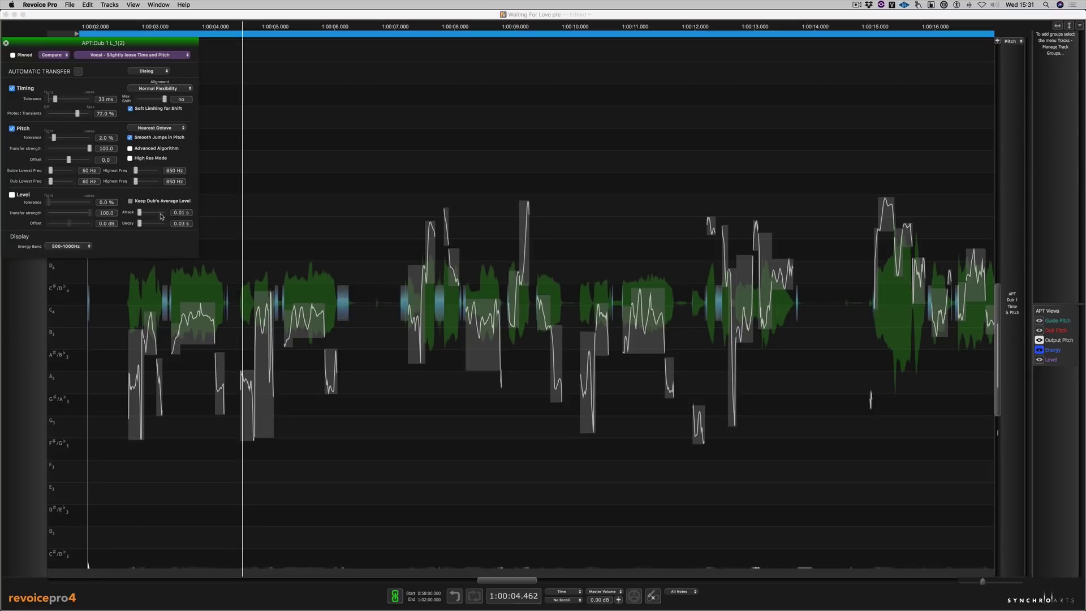
pyautogui.moveTo(85, 45); pyautogui.dragTo(501, 54)
pyautogui.click(614, 62)
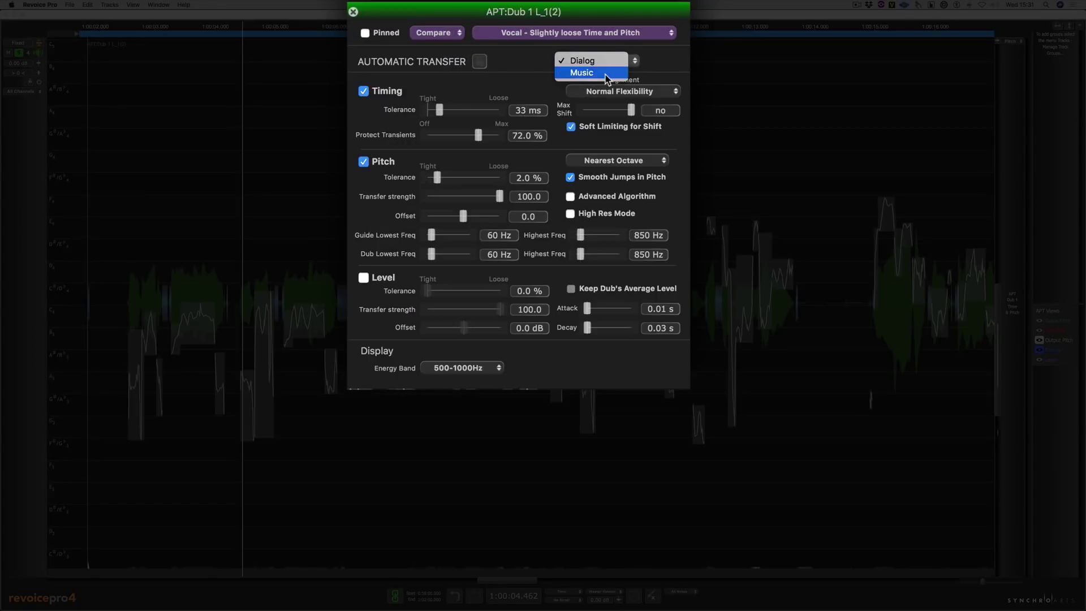
pyautogui.click(605, 73)
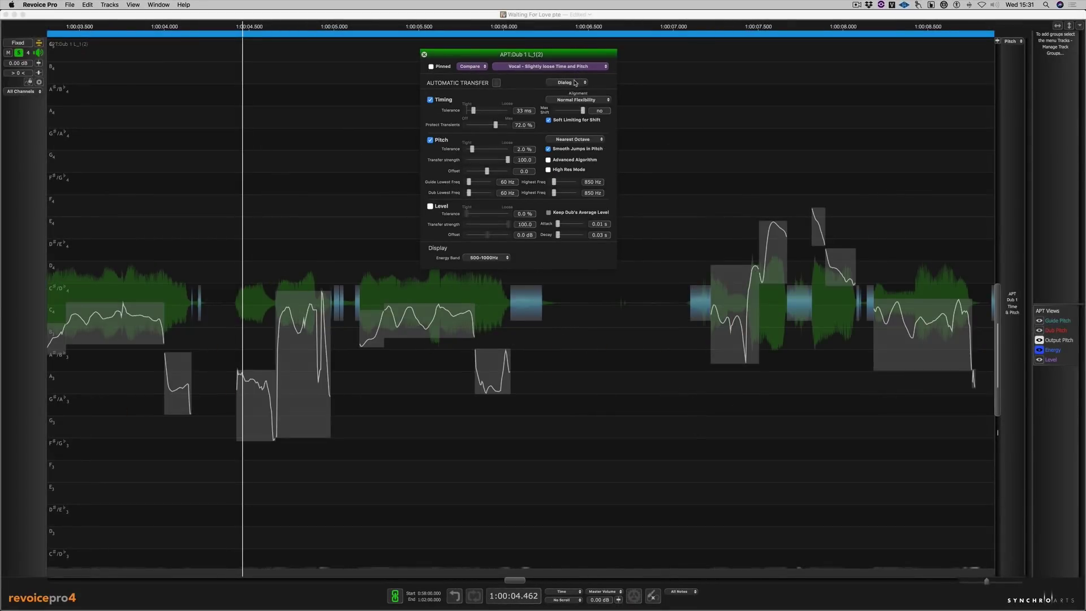
pyautogui.click(568, 83)
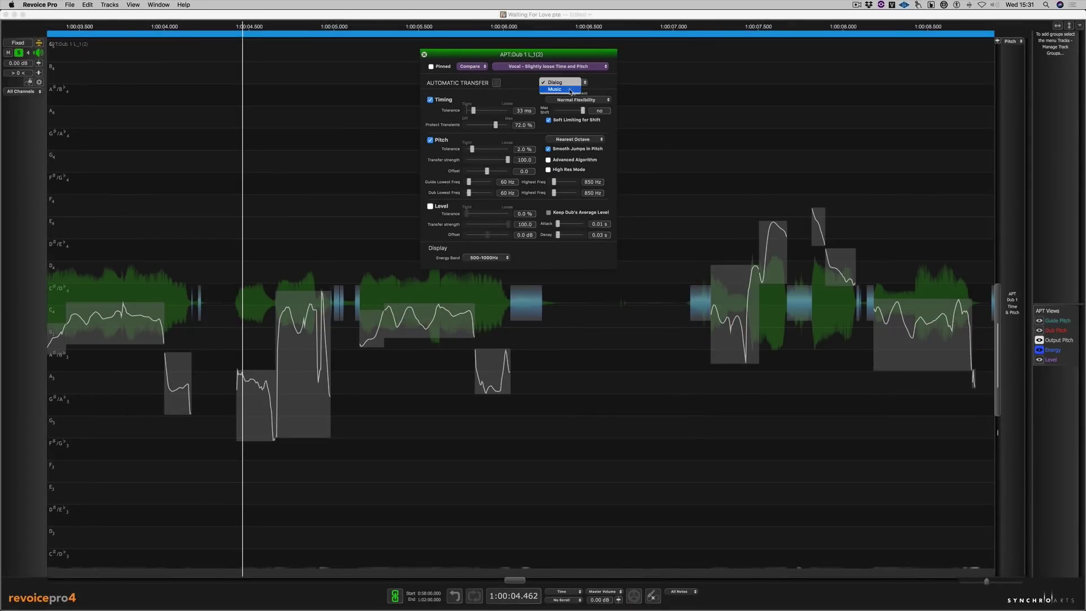
pyautogui.click(570, 89)
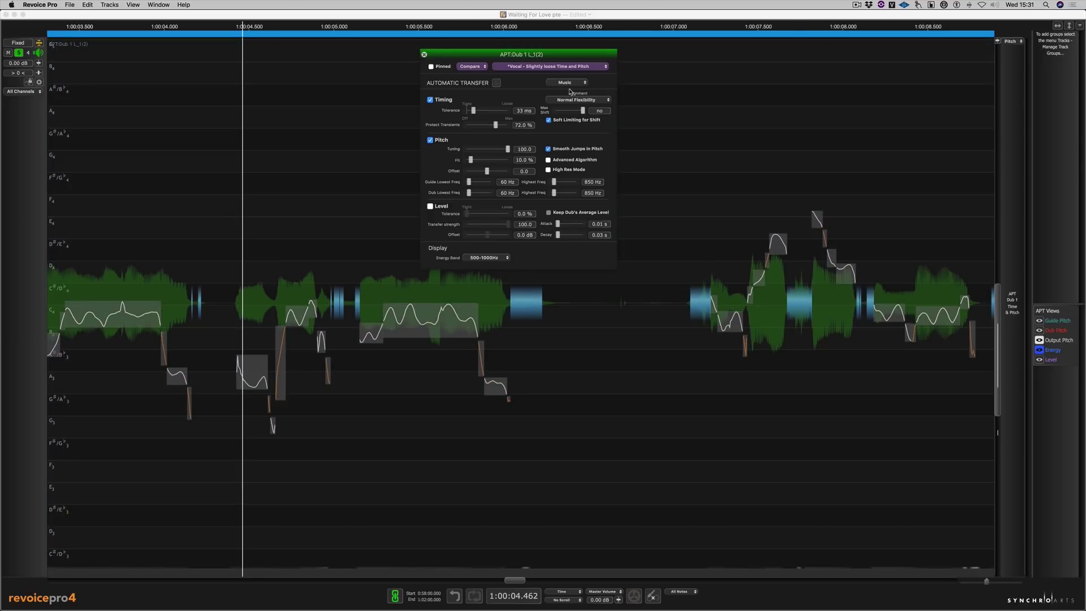
pyautogui.press('space')
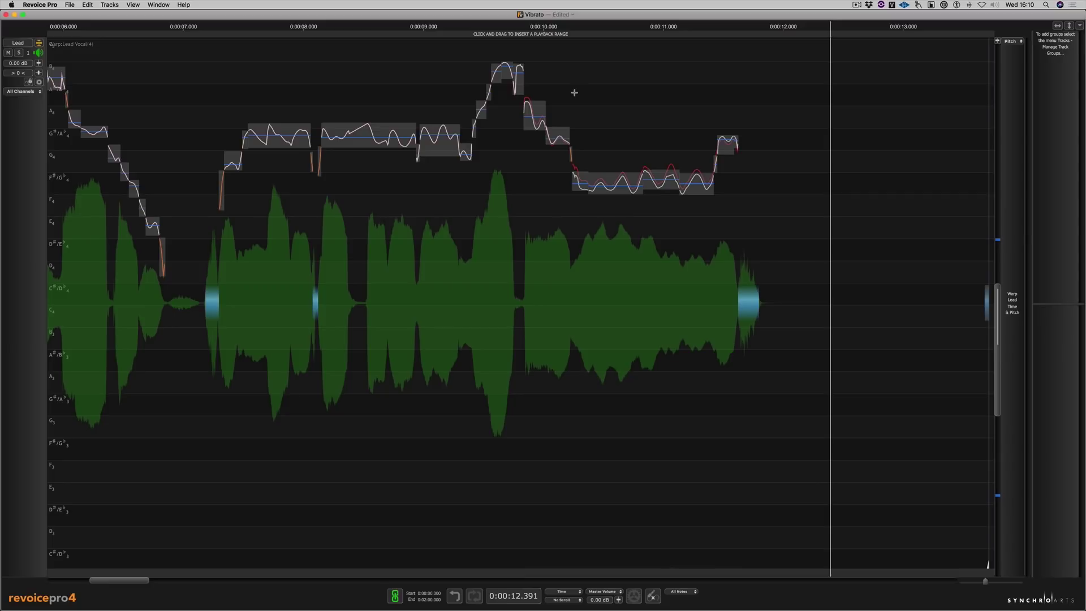
# Add a vibrato end warp point to the last held lead note, drag it right, and play it back.
pyautogui.rightClick(593, 79)
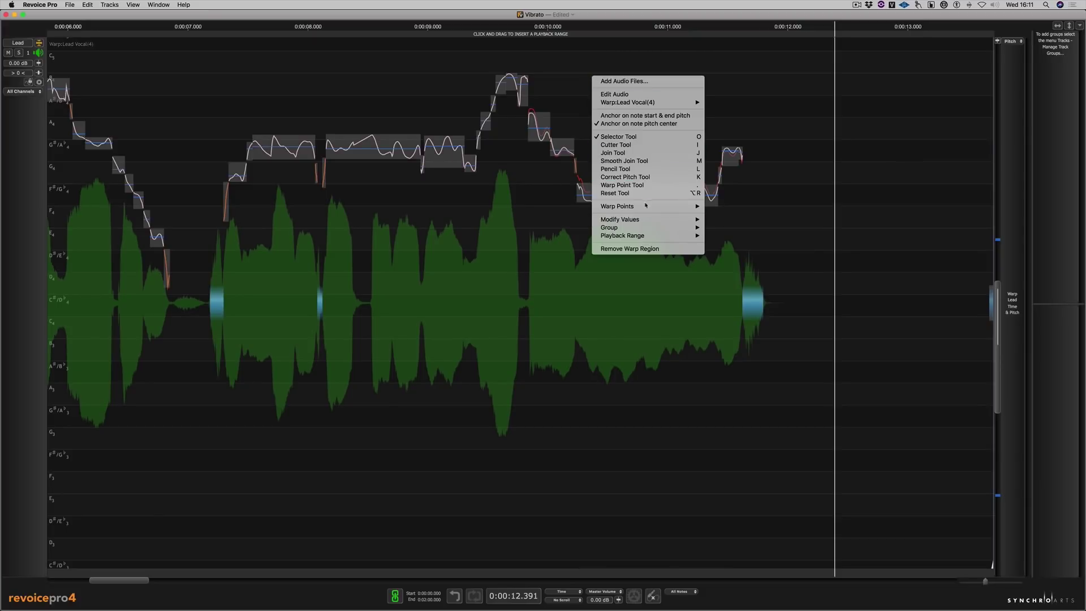
pyautogui.moveTo(622, 206)
pyautogui.click(760, 240)
pyautogui.rightClick(686, 72)
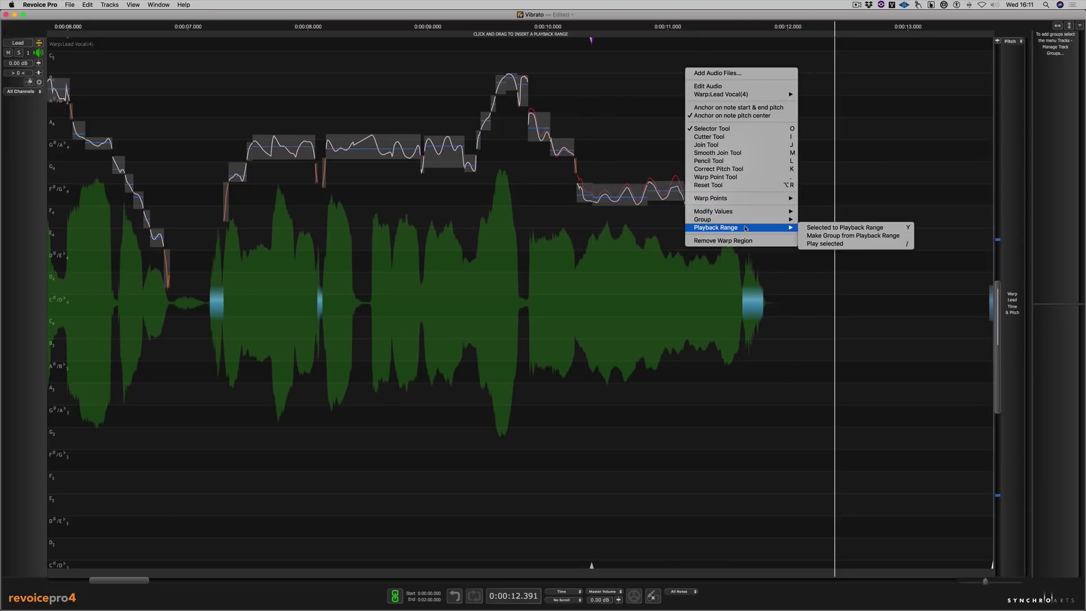
pyautogui.moveTo(752, 198)
pyautogui.click(835, 241)
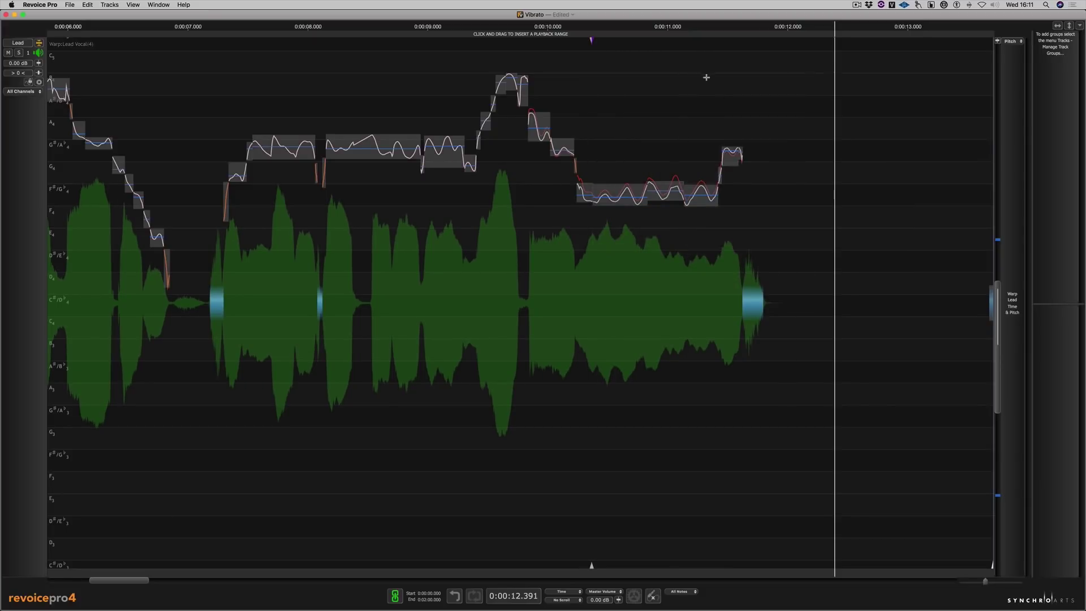
pyautogui.moveTo(685, 40); pyautogui.dragTo(725, 41)
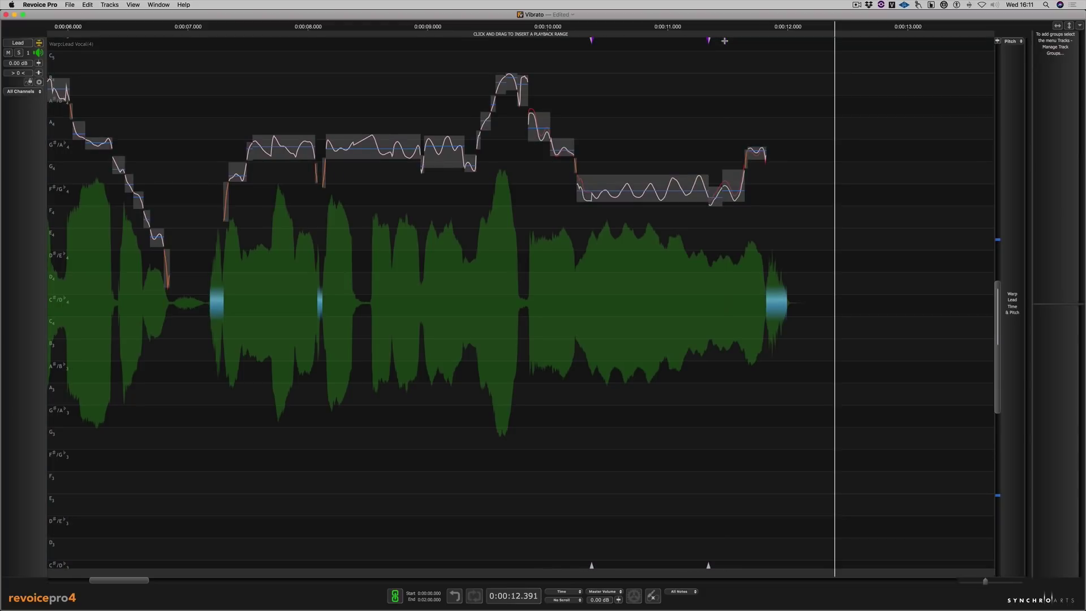
pyautogui.click(457, 74)
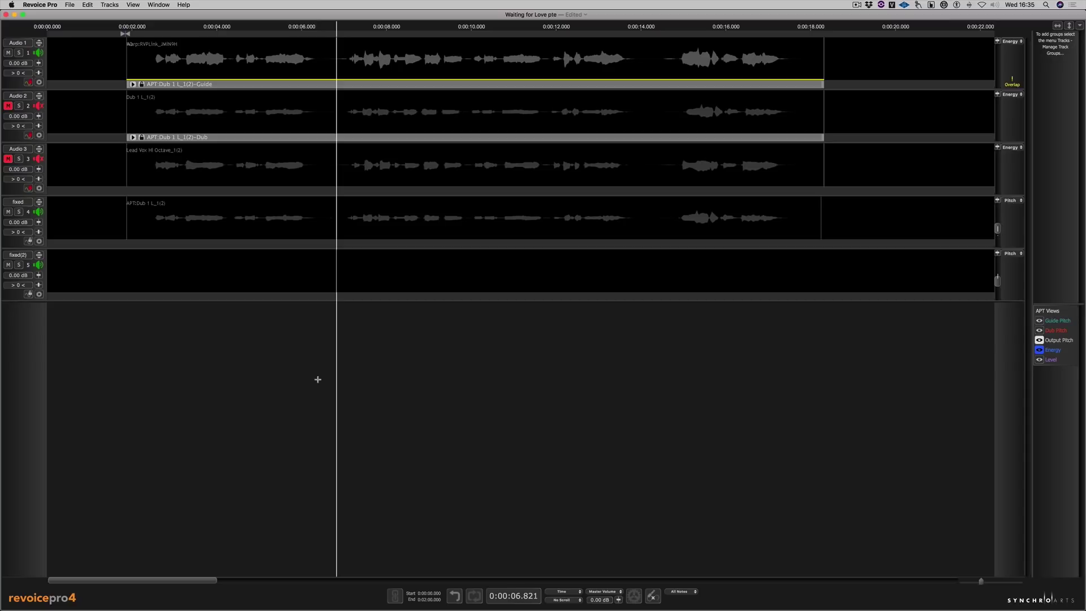
# Create a Tight Timing only APT process aligning Audio 3 to Audio 1 into fixed(2), then return to Studio One.
pyautogui.rightClick(361, 83)
pyautogui.click(384, 92)
pyautogui.click(947, 95)
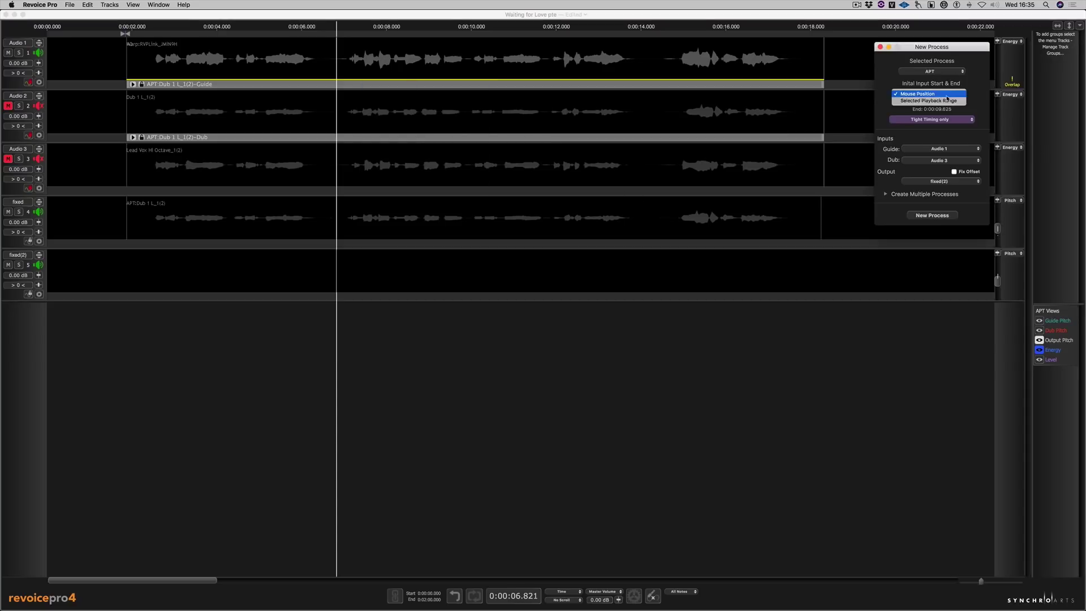
pyautogui.click(947, 100)
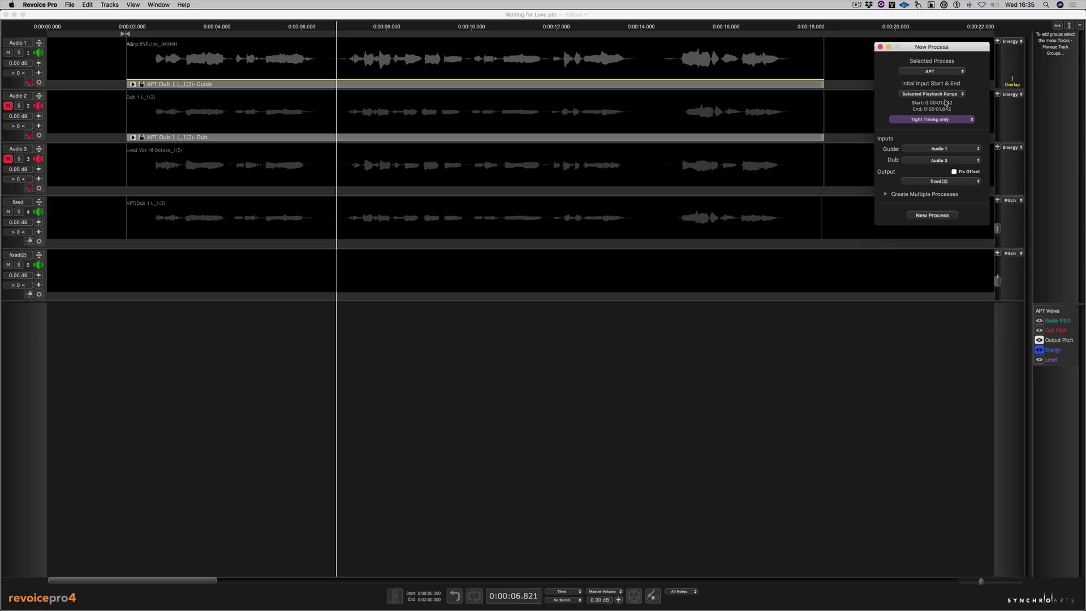
pyautogui.click(945, 181)
pyautogui.click(945, 178)
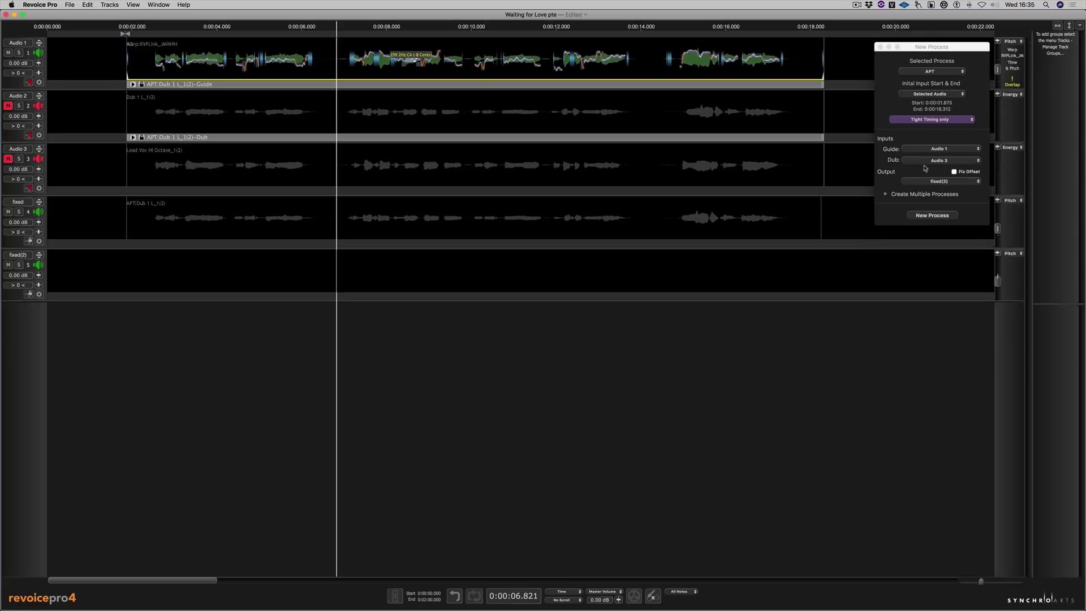
pyautogui.click(932, 216)
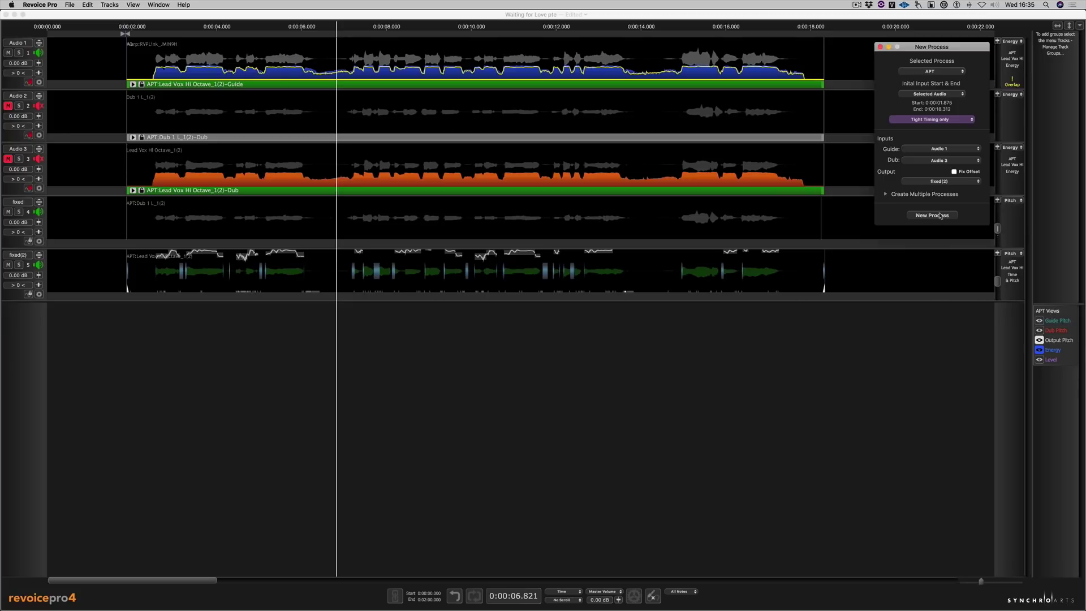
pyautogui.press('super+Tab')
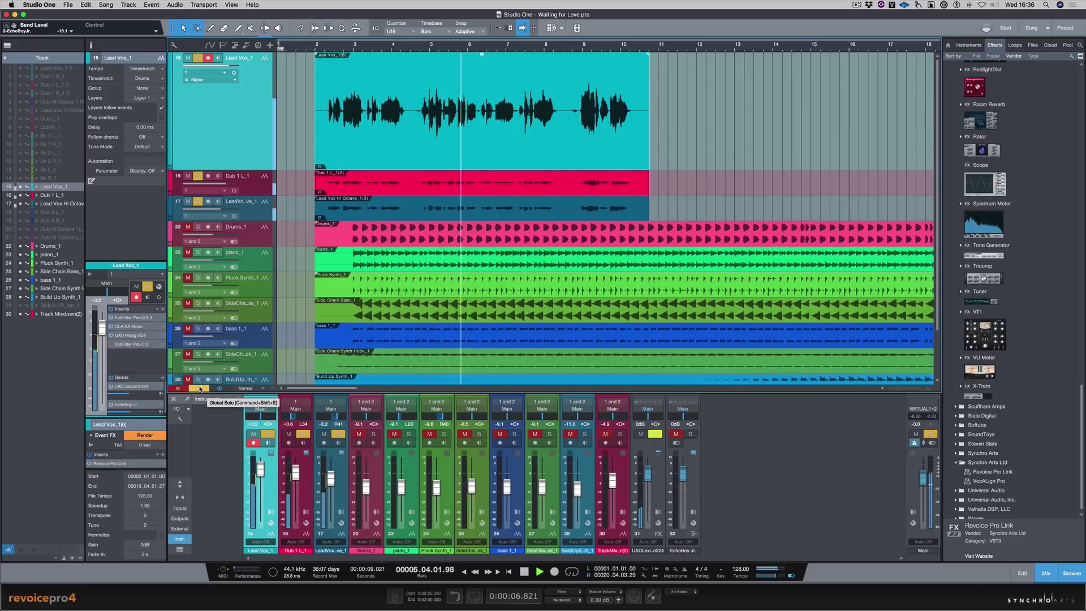
# Turn off Global Solo to hear the full mix with aligned vocals, then stop playback.
pyautogui.click(199, 389)
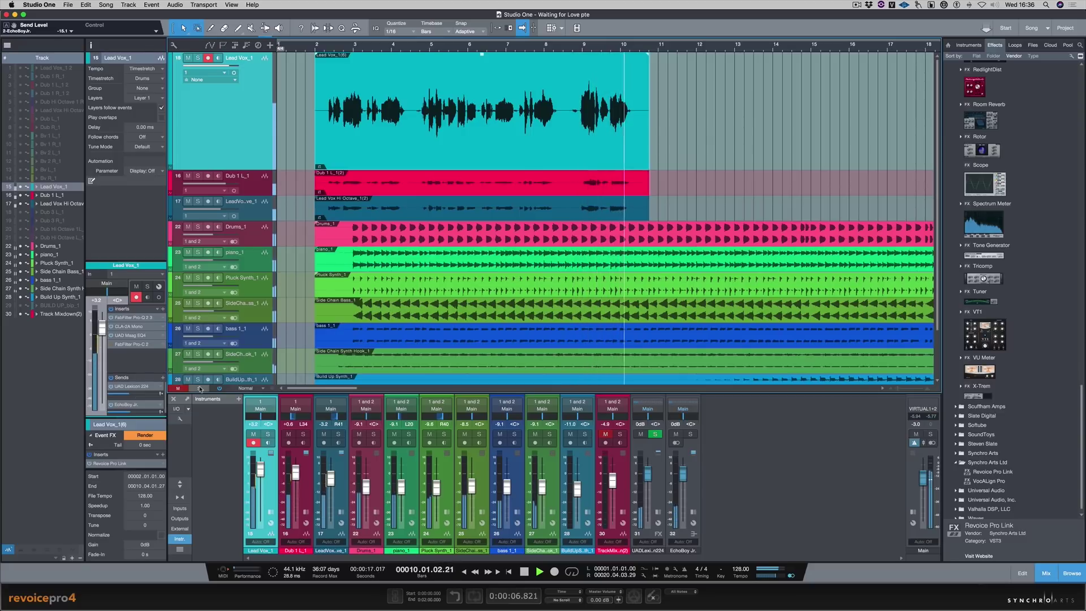
pyautogui.press('space')
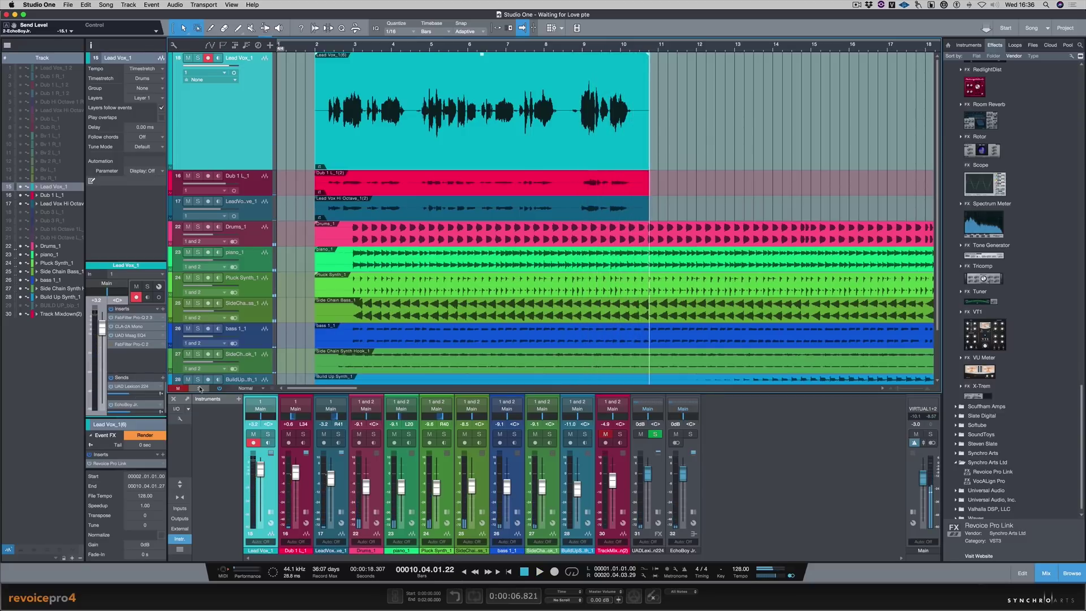